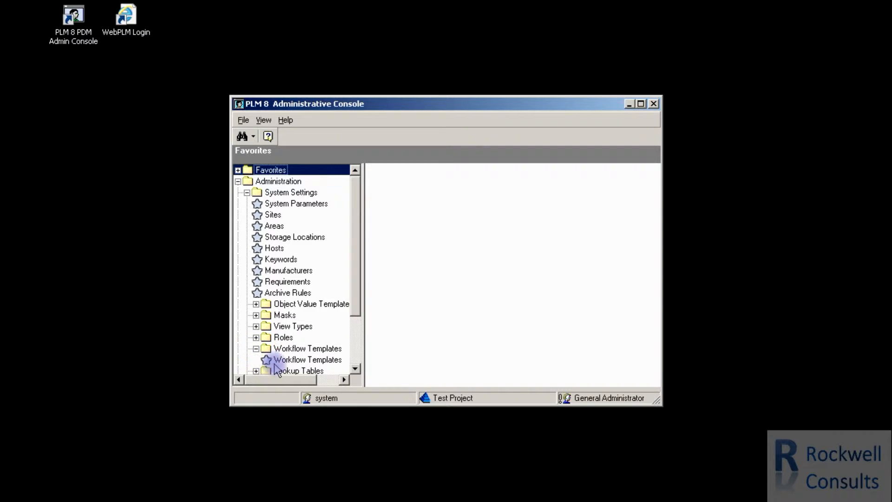
# Open the workflow templates and check which users can be assigned to task 5 of the ECO2 template.
pyautogui.click(275, 361)
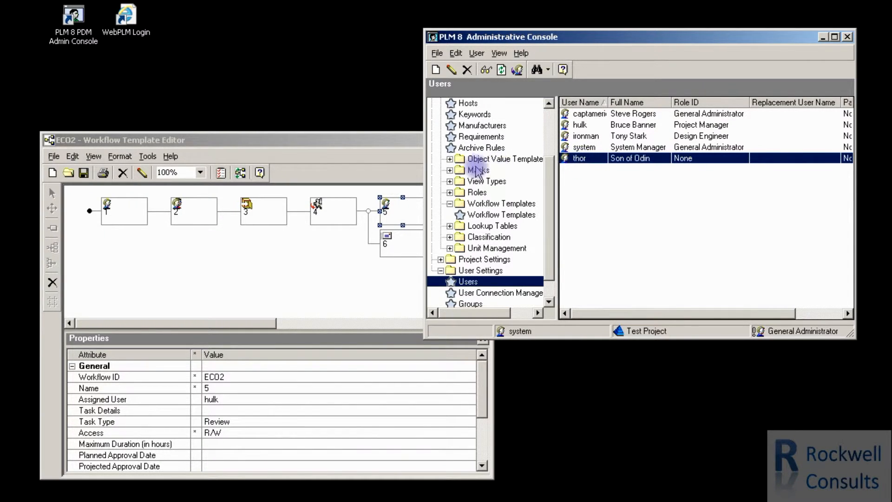
pyautogui.click(379, 139)
pyautogui.doubleClick(400, 210)
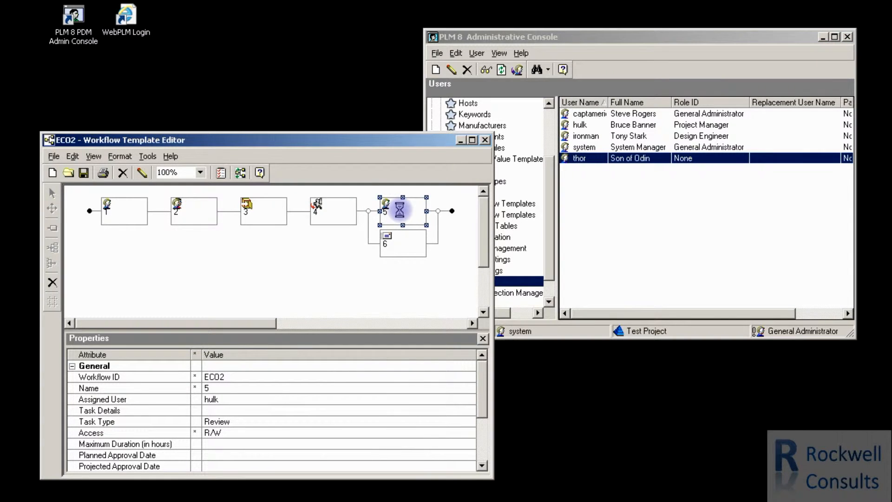
pyautogui.click(144, 173)
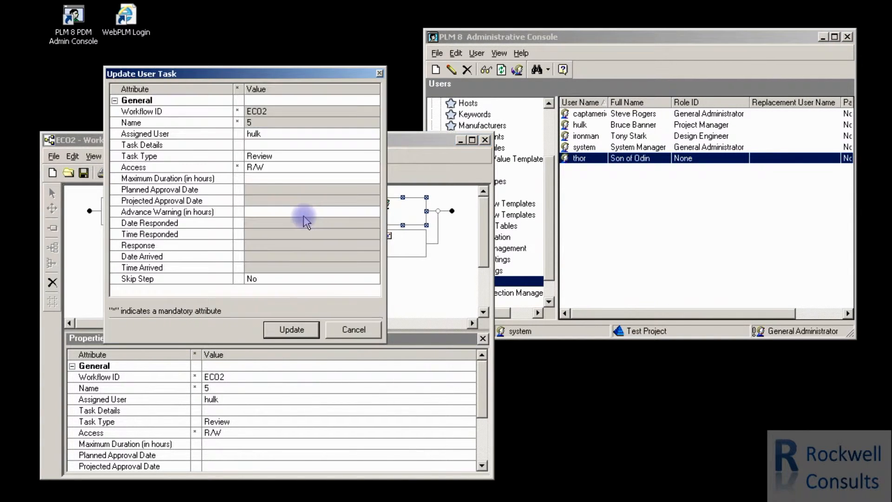
pyautogui.click(371, 134)
pyautogui.click(374, 134)
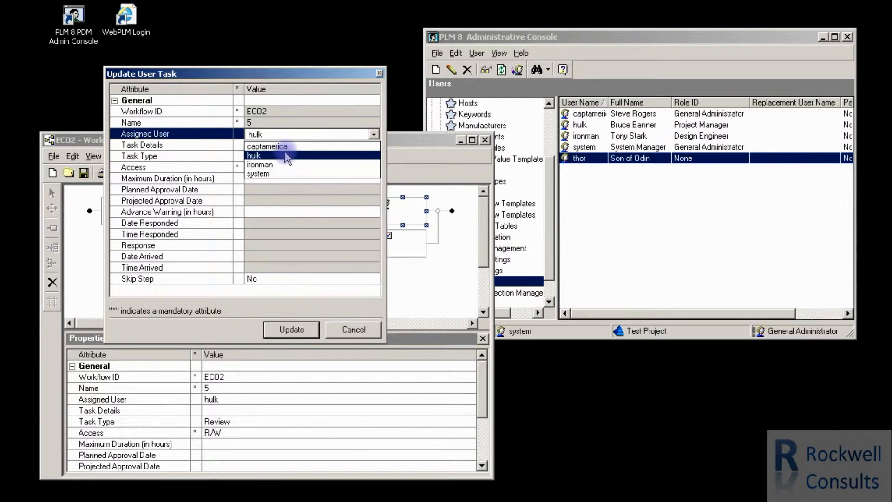
pyautogui.click(358, 333)
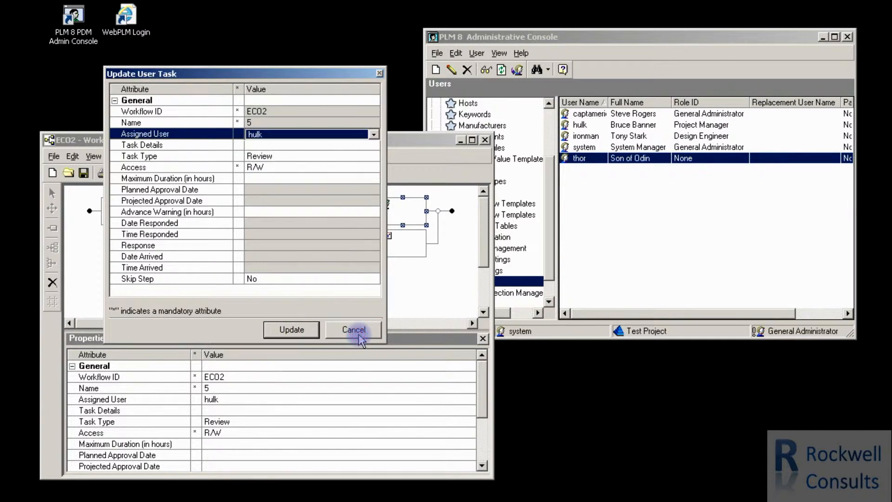
pyautogui.click(354, 330)
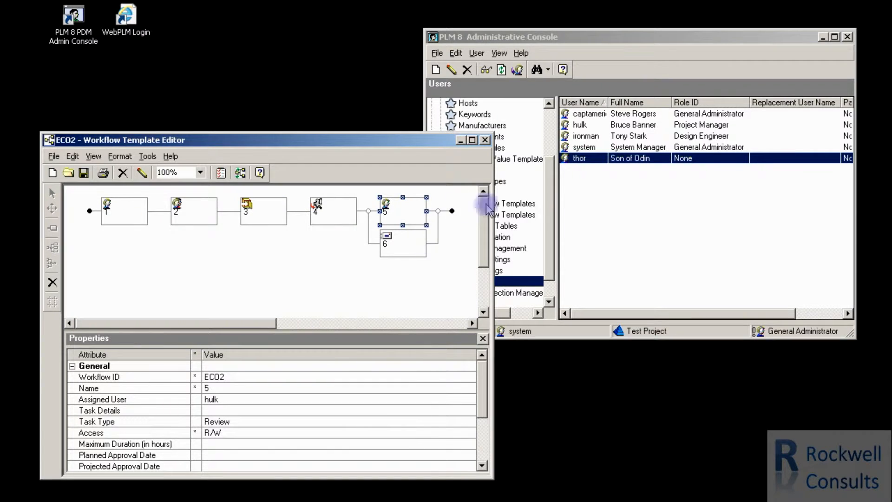
# Update the user thor, setting the Role ID to Observer.
pyautogui.rightClick(580, 159)
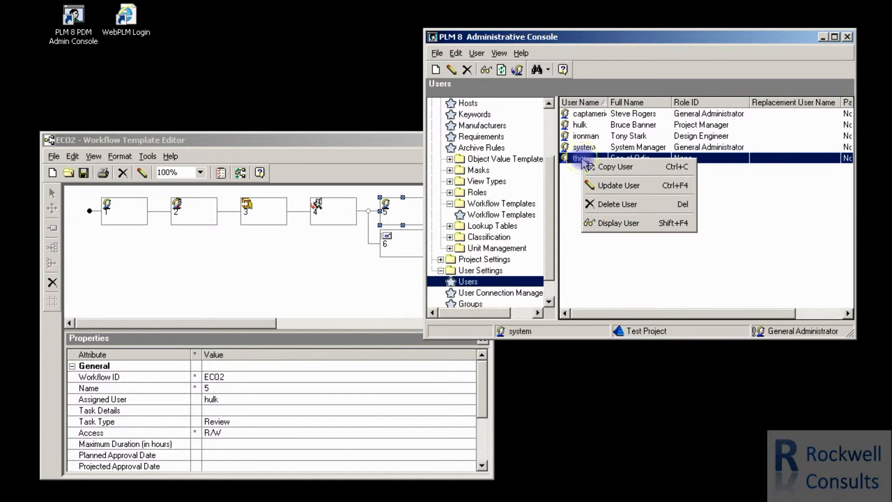
pyautogui.click(609, 186)
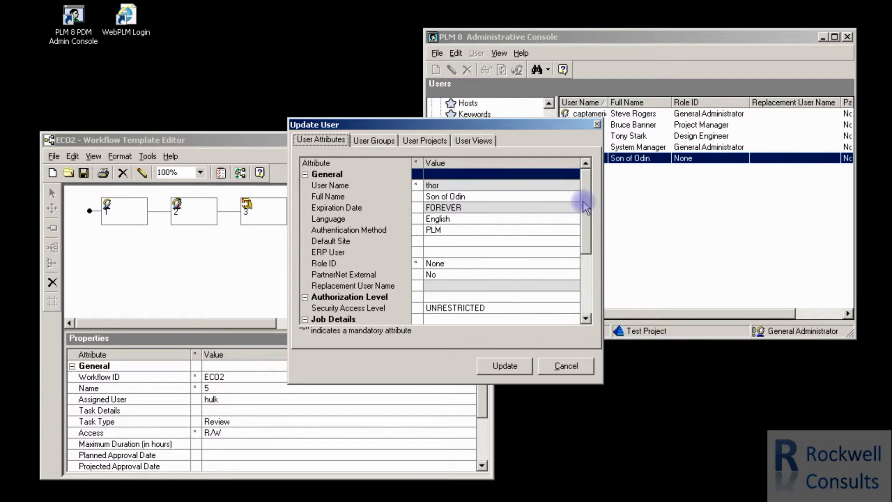
pyautogui.moveTo(585, 199); pyautogui.dragTo(585, 236)
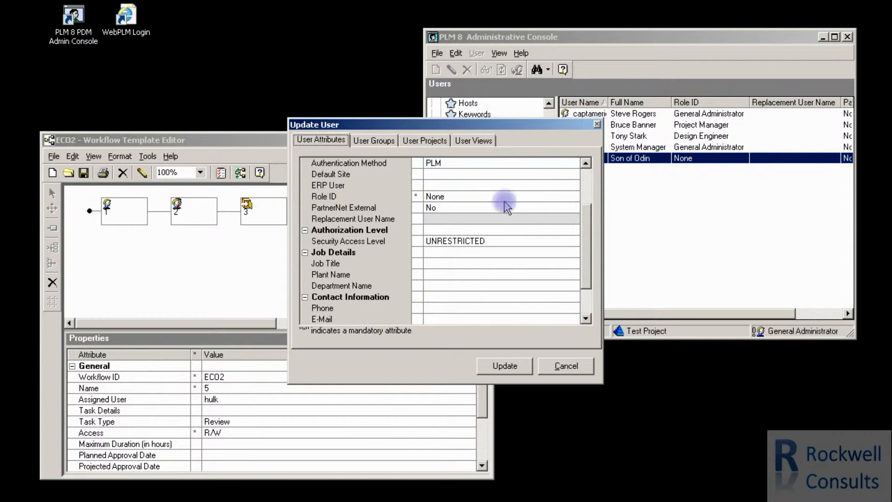
pyautogui.click(548, 196)
pyautogui.click(575, 197)
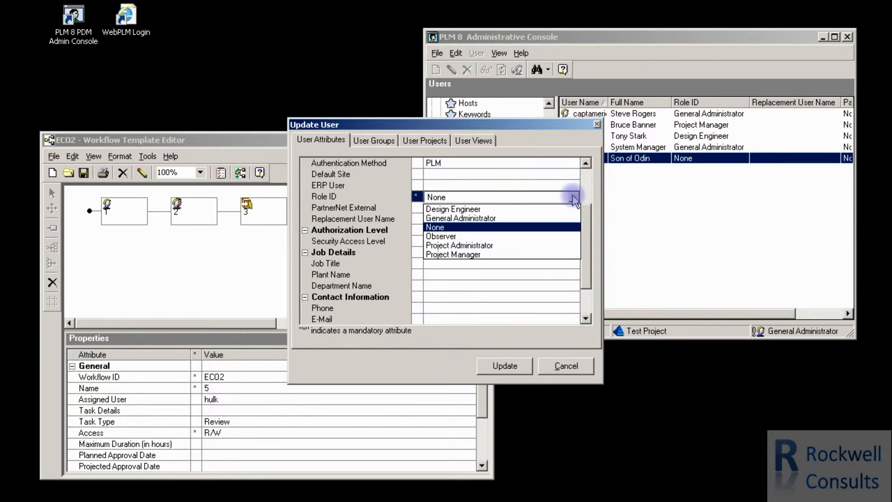
pyautogui.click(440, 236)
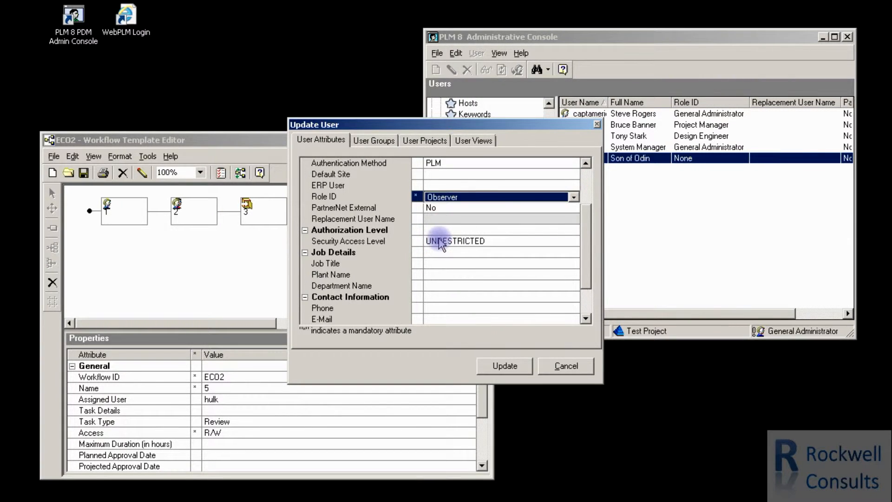
pyautogui.click(432, 200)
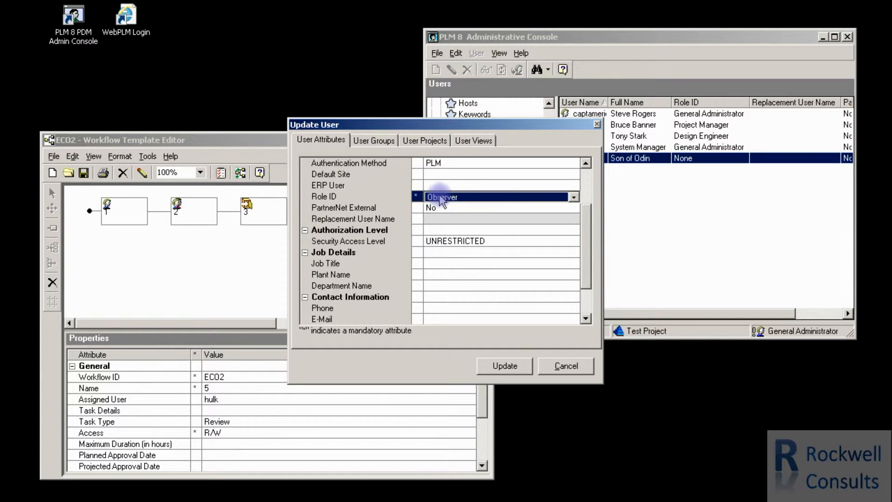
pyautogui.click(506, 364)
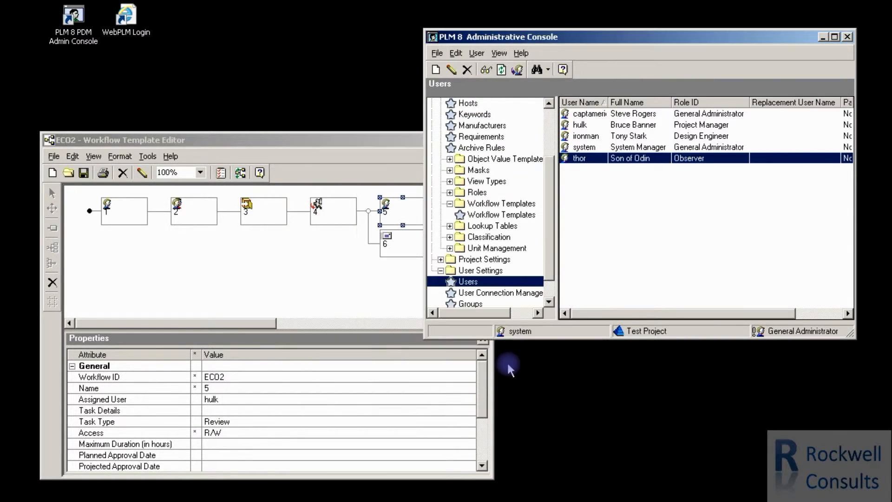
# Recheck the list of assignable users for task 5 in ECO2, leaving the task's assignment as it is.
pyautogui.click(330, 253)
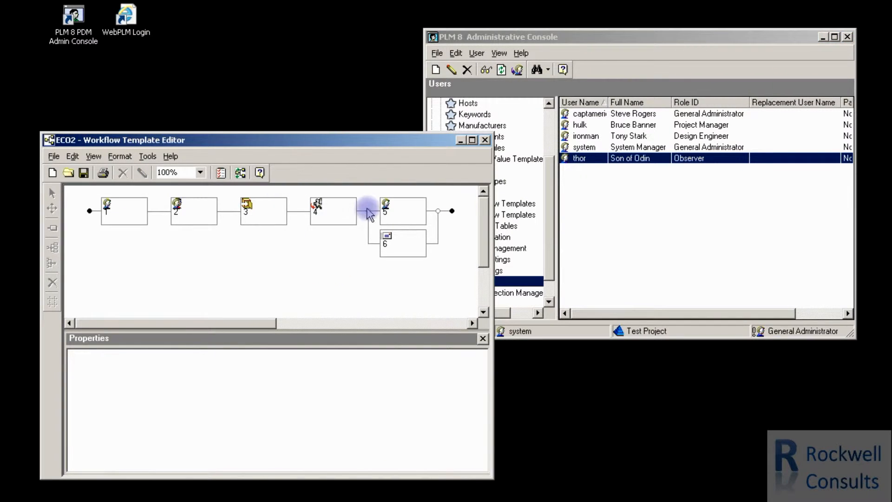
pyautogui.rightClick(401, 214)
pyautogui.click(421, 222)
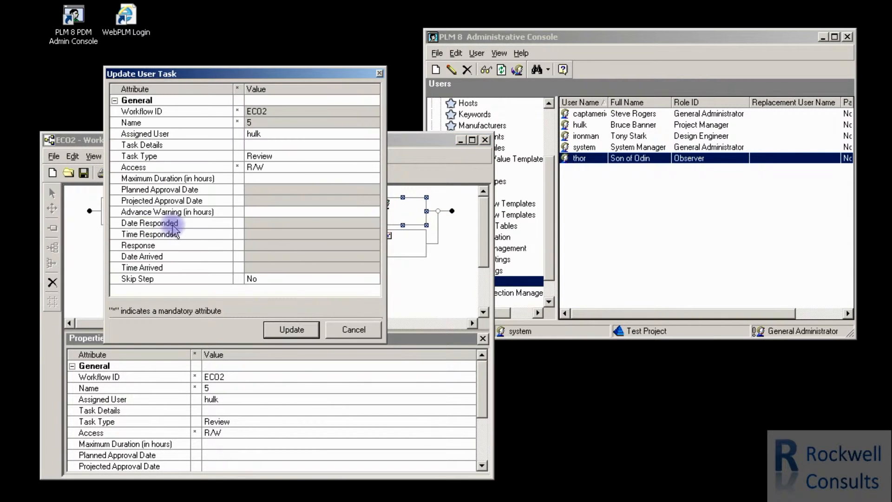
pyautogui.click(280, 134)
pyautogui.click(373, 135)
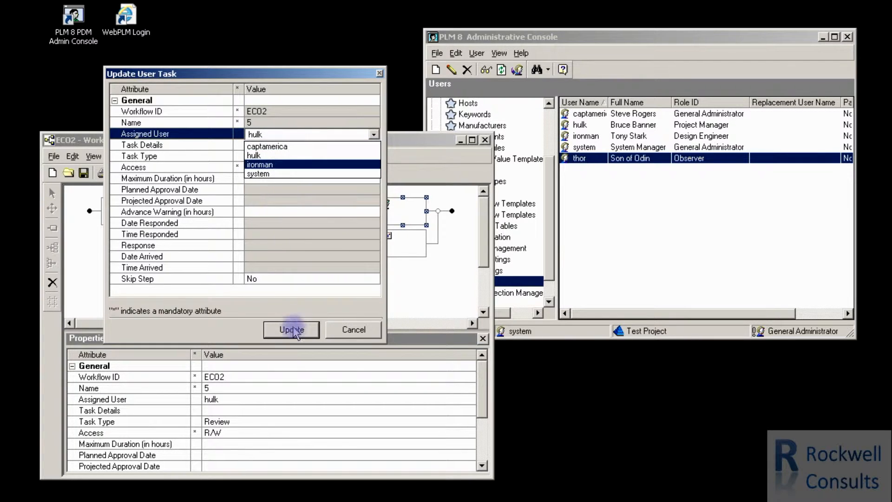
pyautogui.click(352, 329)
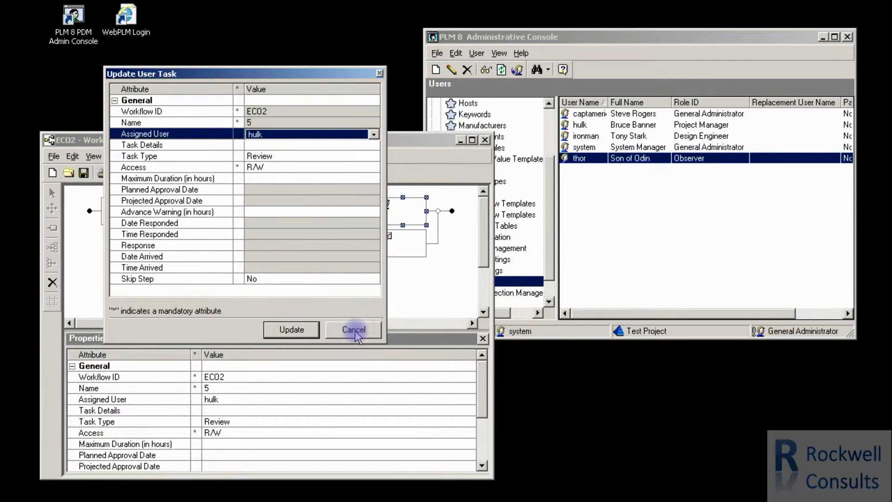
pyautogui.click(351, 329)
# Add Test Project with the Observer role to the user thor's projects and save the update.
pyautogui.rightClick(579, 159)
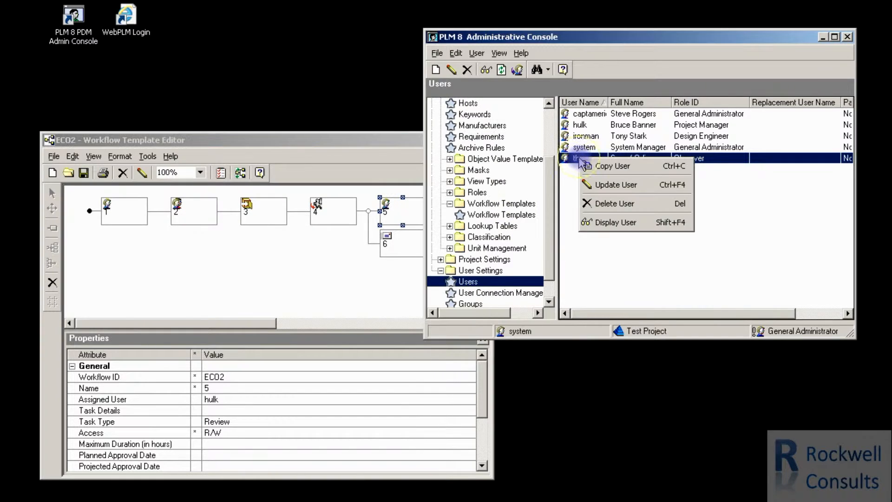
pyautogui.click(605, 186)
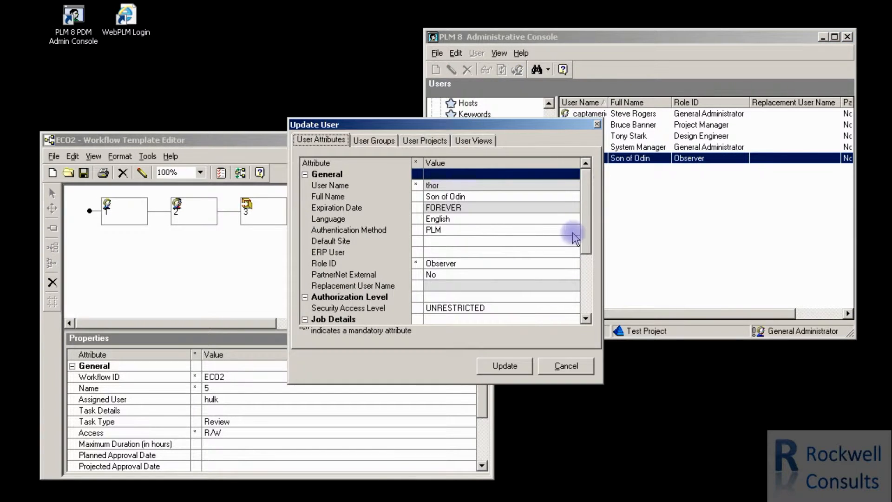
pyautogui.click(374, 140)
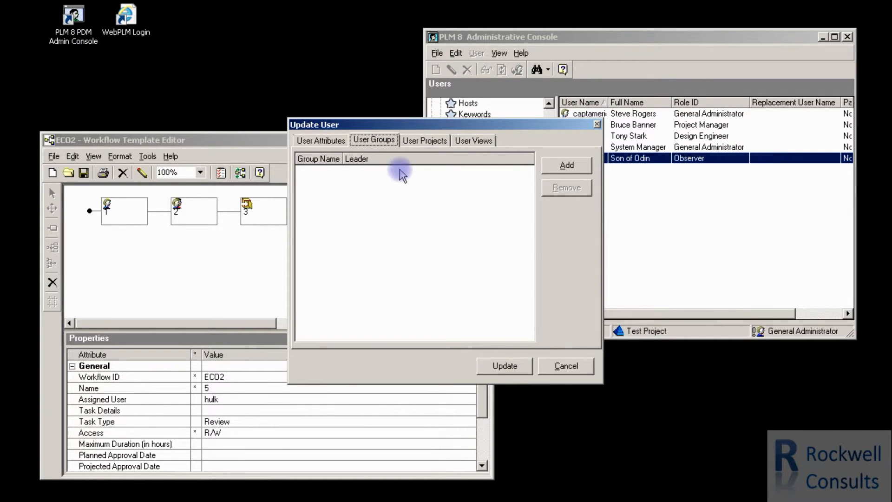
pyautogui.click(432, 141)
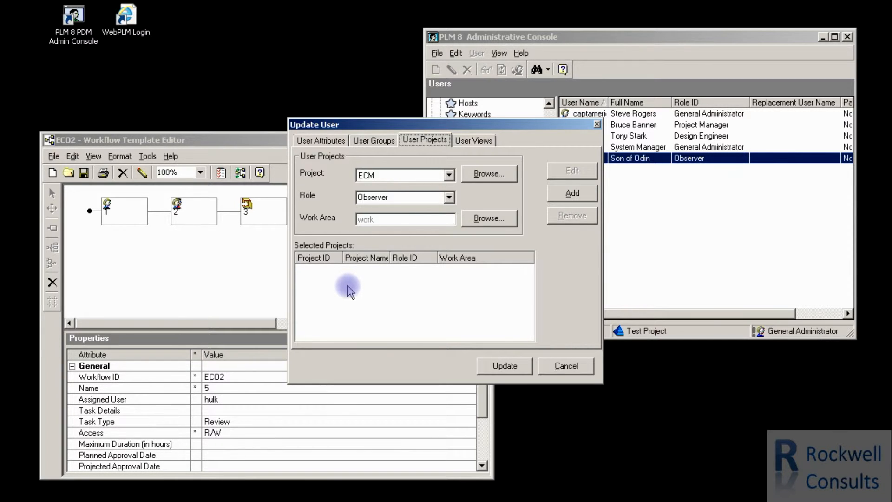
pyautogui.click(449, 175)
pyautogui.click(375, 206)
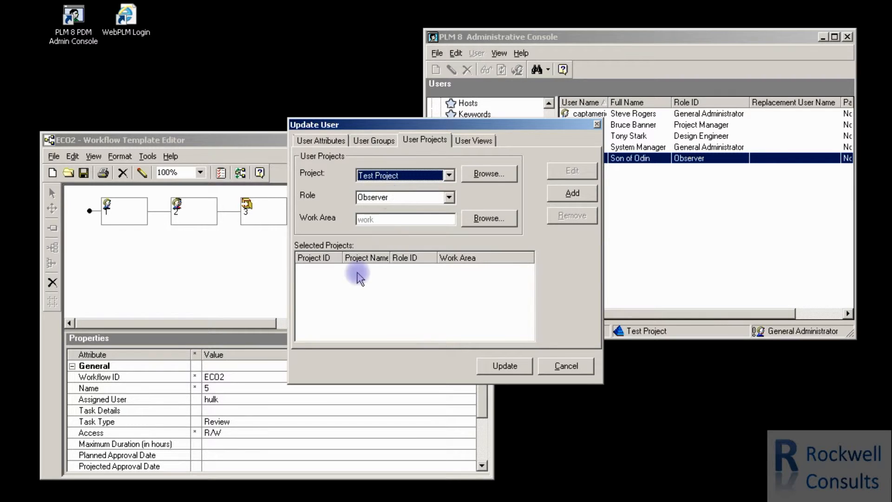
pyautogui.click(572, 193)
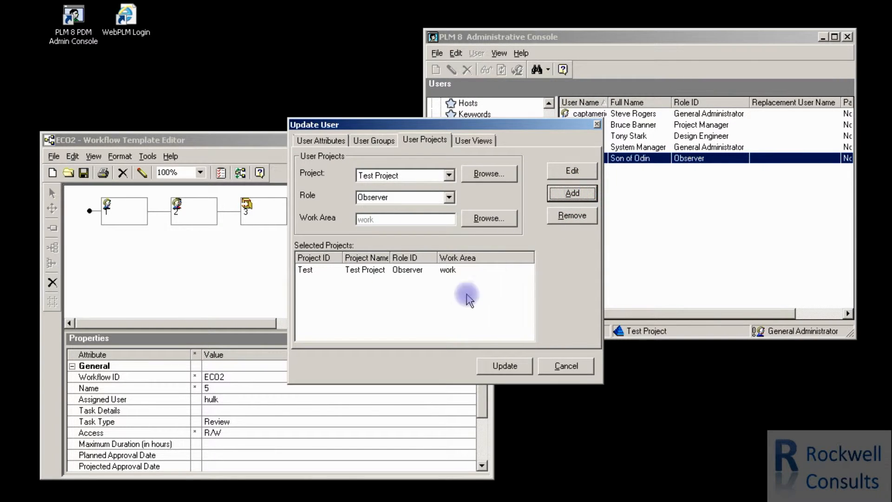
pyautogui.click(508, 368)
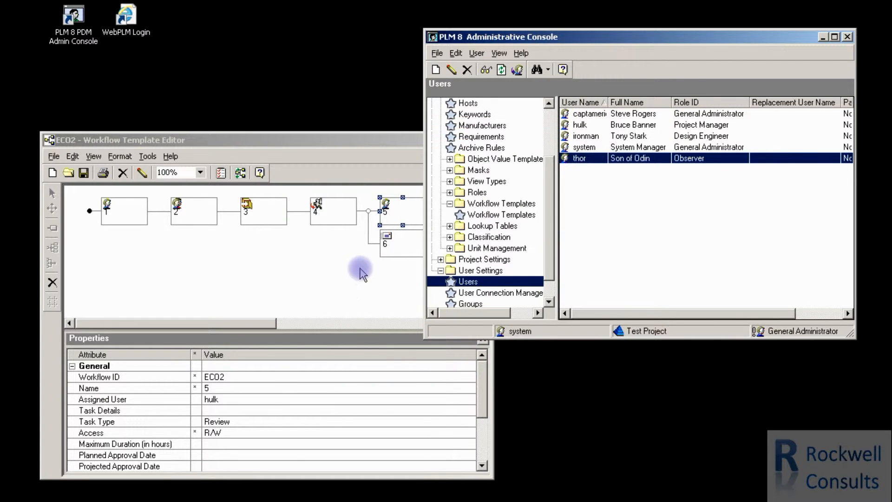
# Set the assigned user of ECO2 task 5 to thor and apply the update.
pyautogui.click(400, 215)
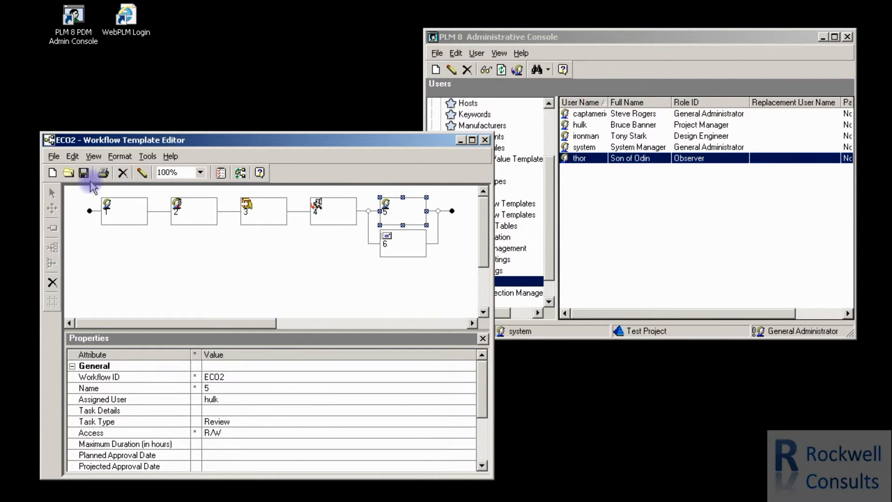
pyautogui.click(142, 172)
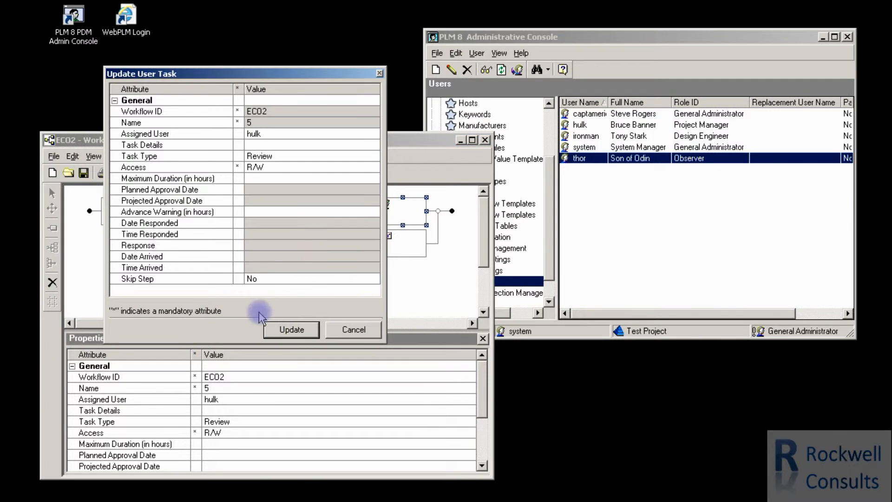
pyautogui.click(371, 135)
pyautogui.click(373, 136)
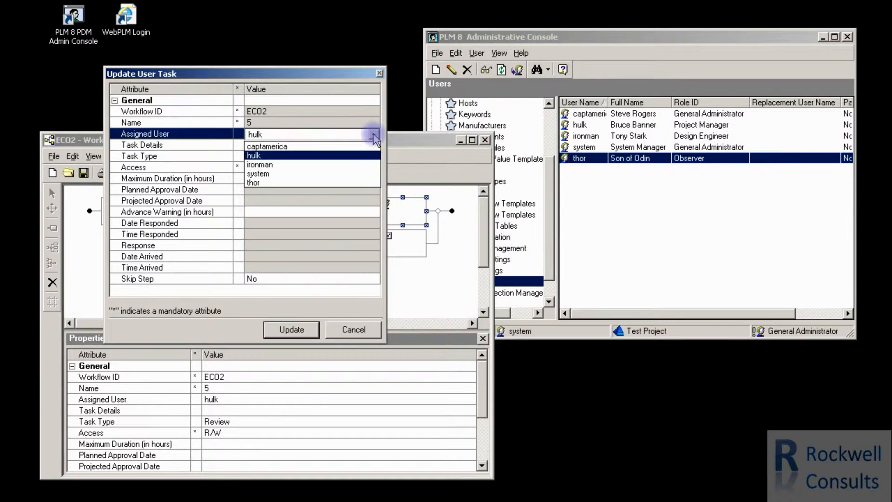
pyautogui.click(257, 183)
pyautogui.click(305, 330)
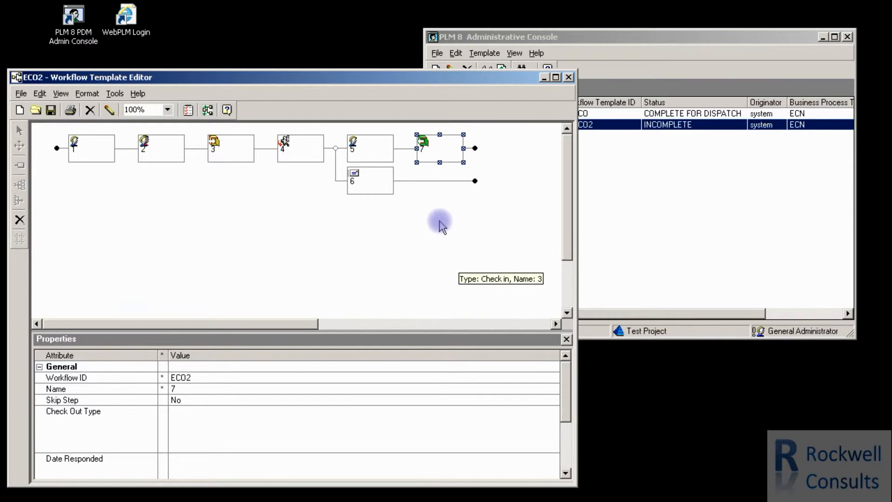
# Refresh the workflow templates list to check ECO2's status, and return to its template editor.
pyautogui.click(653, 212)
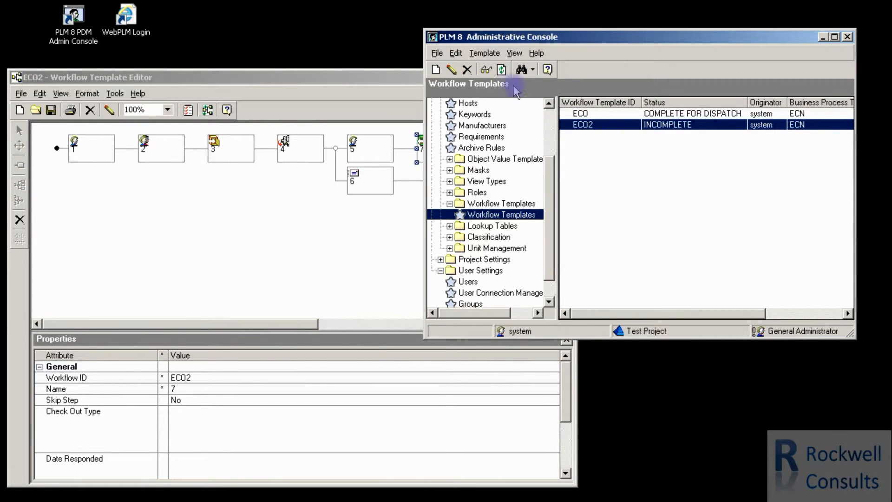
pyautogui.click(501, 69)
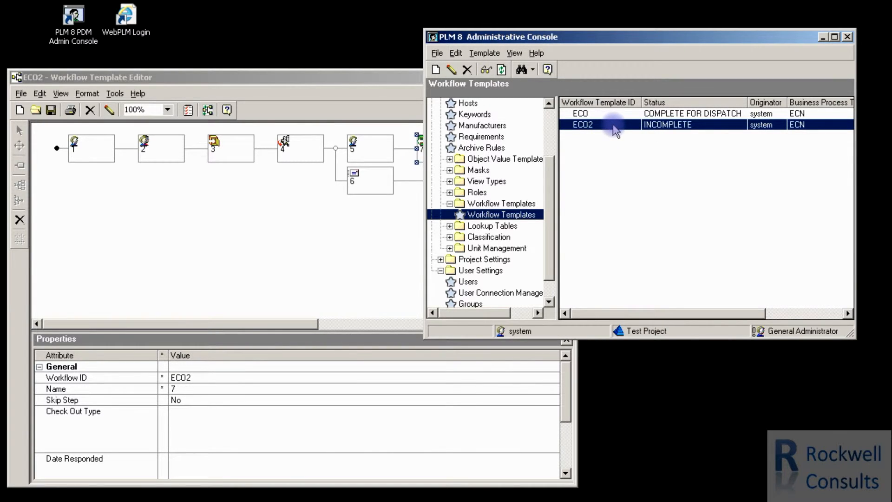
pyautogui.click(283, 204)
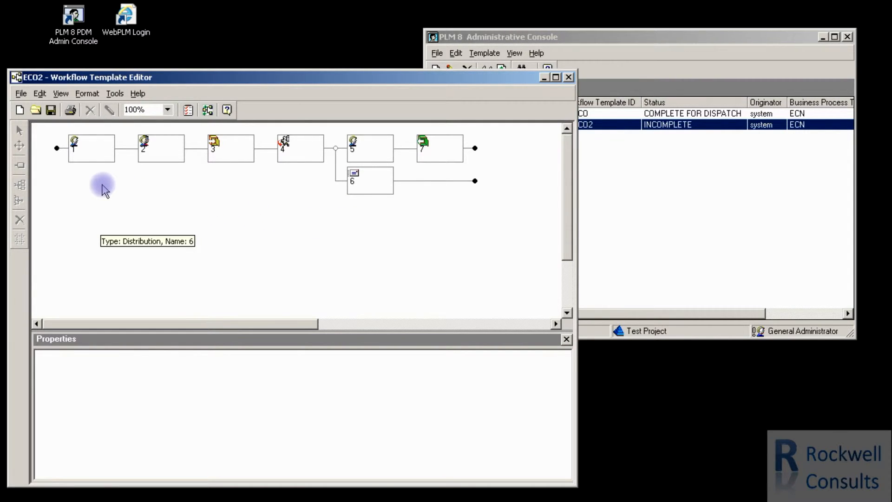
# Set the assigned user of ECO2 task 1 to ironman and apply the update.
pyautogui.click(91, 150)
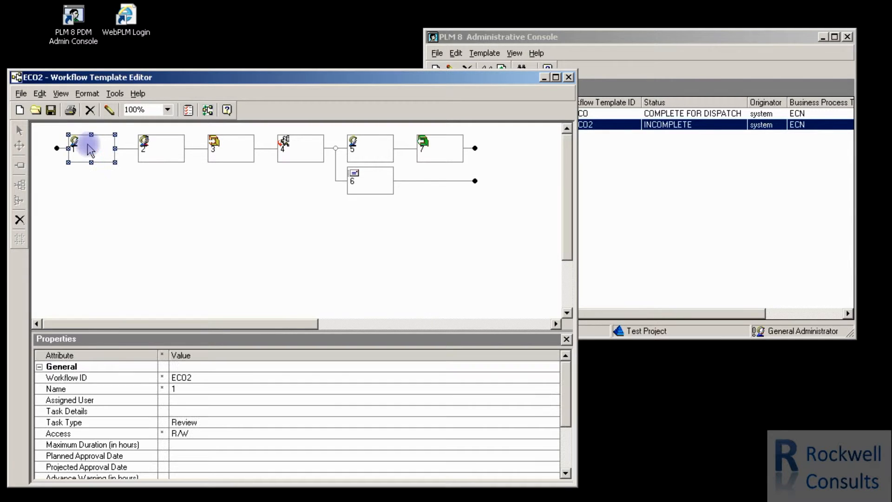
pyautogui.click(109, 110)
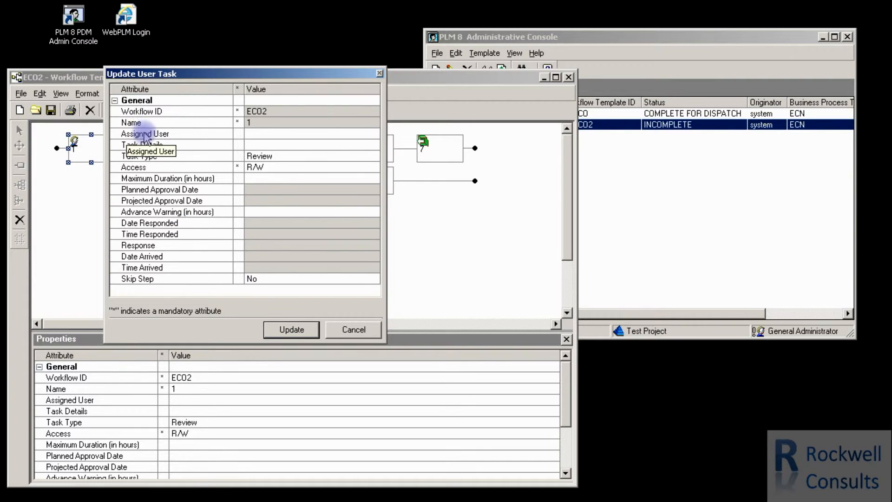
pyautogui.click(273, 133)
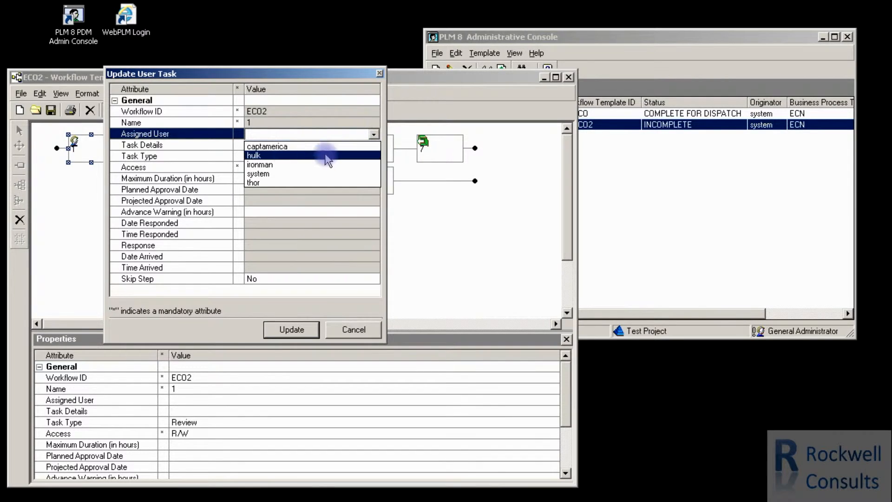
pyautogui.click(265, 166)
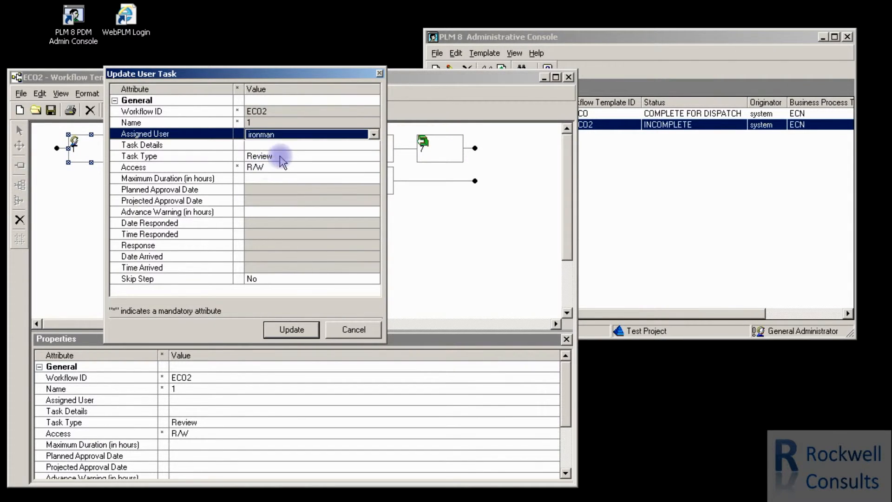
pyautogui.click(292, 330)
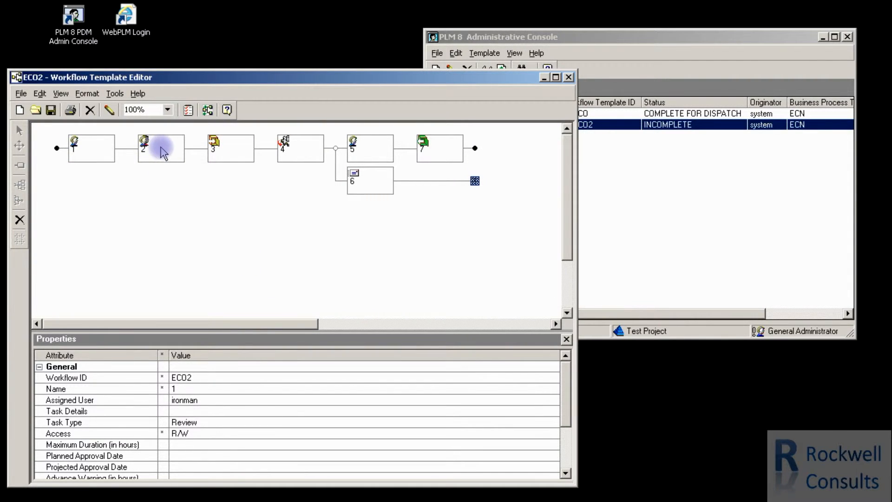
# Try to set the group name of ECO2 group task 2 to Purchasing.
pyautogui.click(163, 152)
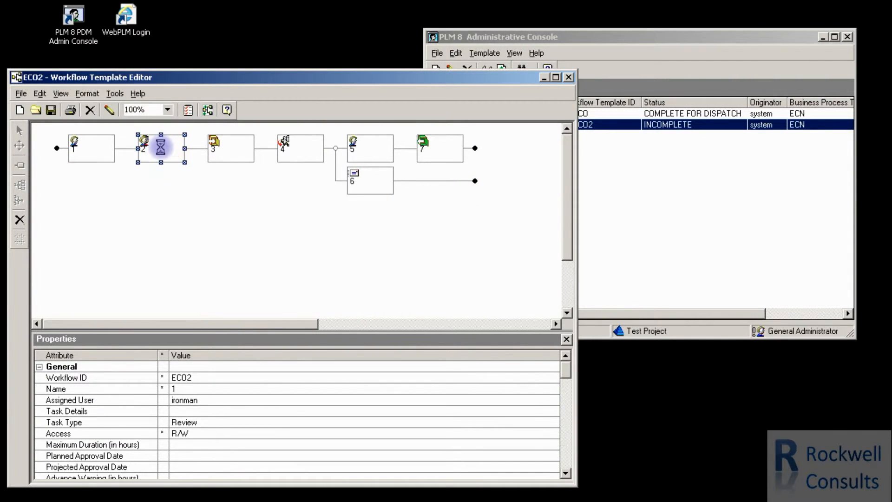
pyautogui.click(109, 111)
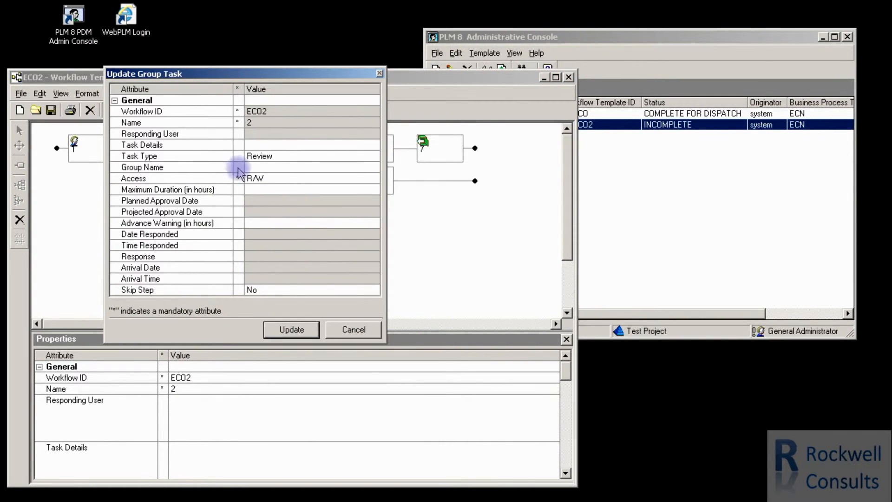
pyautogui.click(343, 169)
pyautogui.click(374, 167)
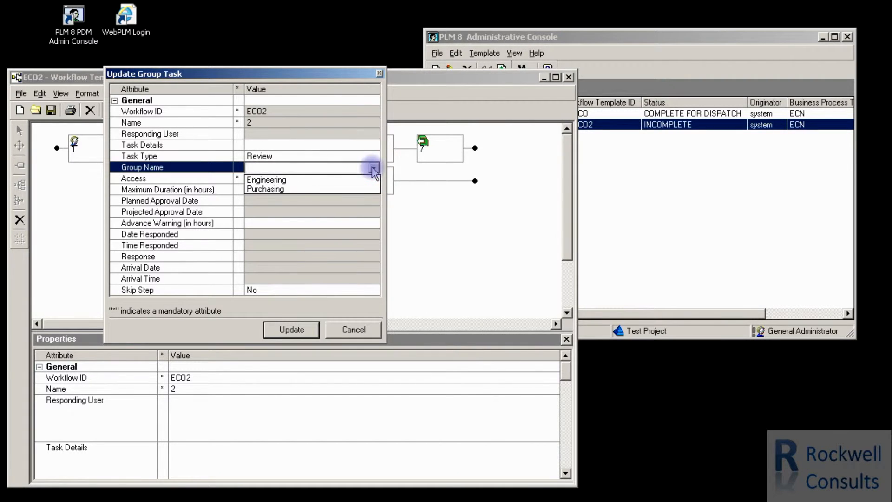
pyautogui.click(282, 190)
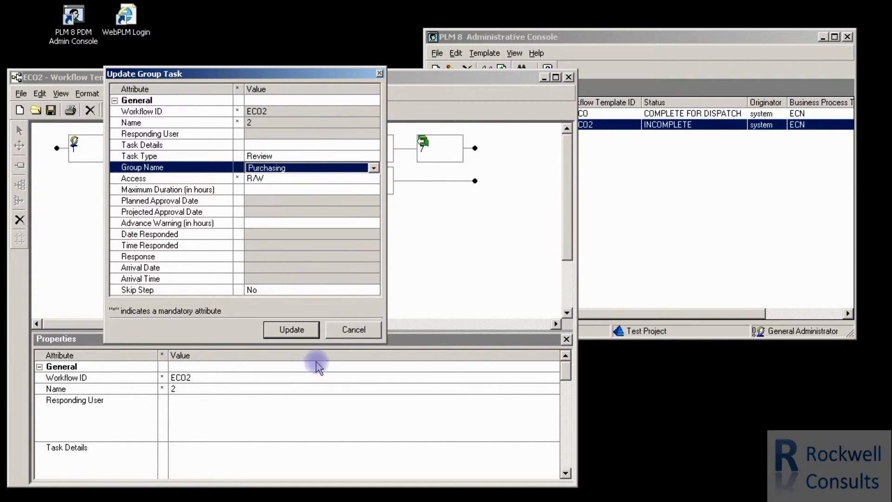
pyautogui.click(291, 330)
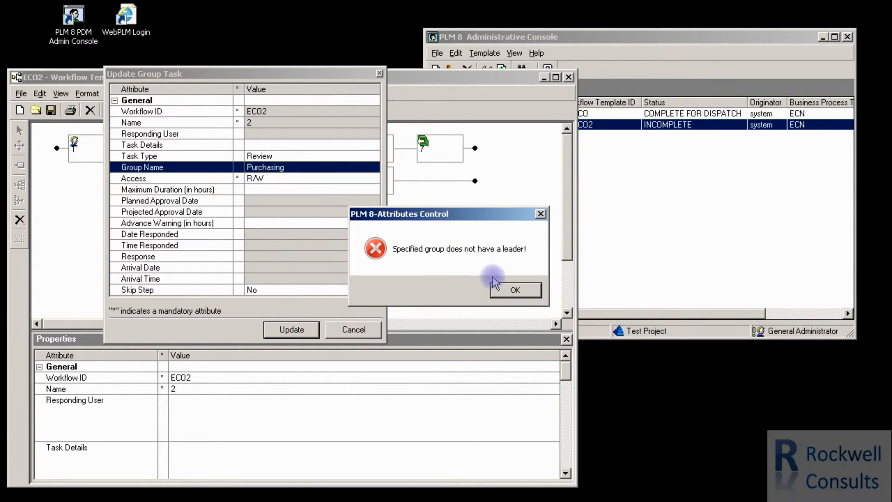
pyautogui.click(516, 291)
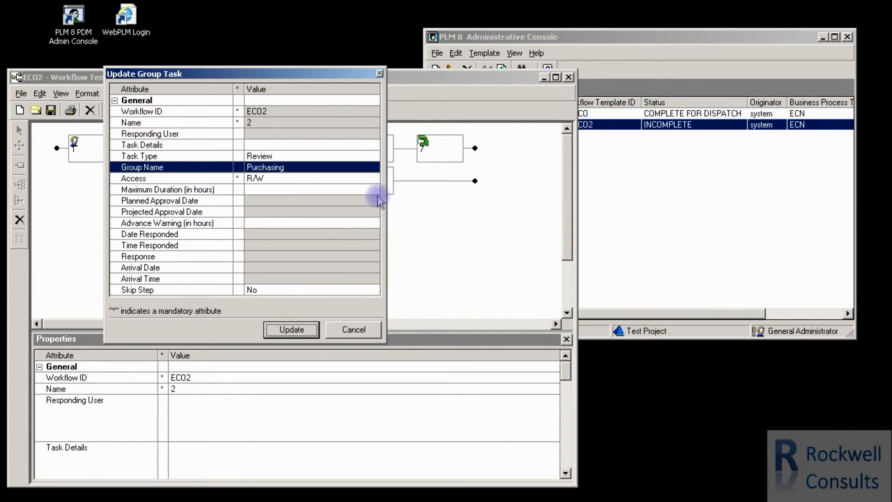
# Set the group name of task 2 to Engineering and apply the update.
pyautogui.click(375, 169)
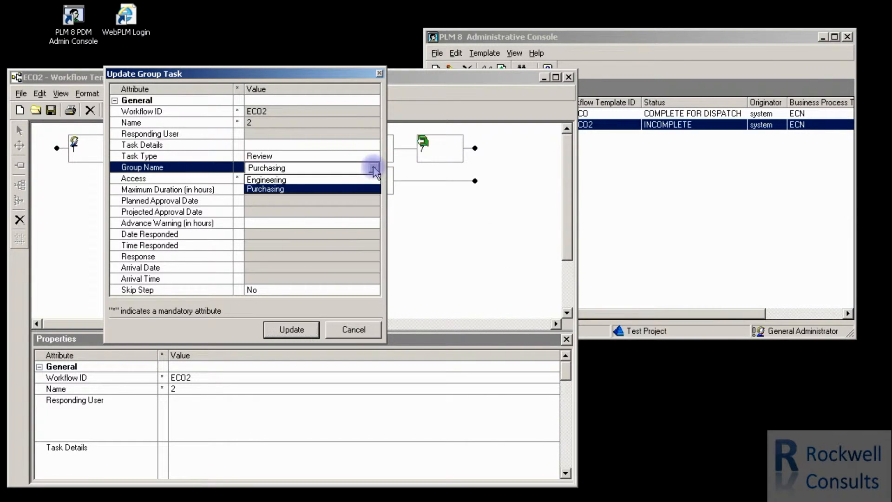
pyautogui.click(341, 182)
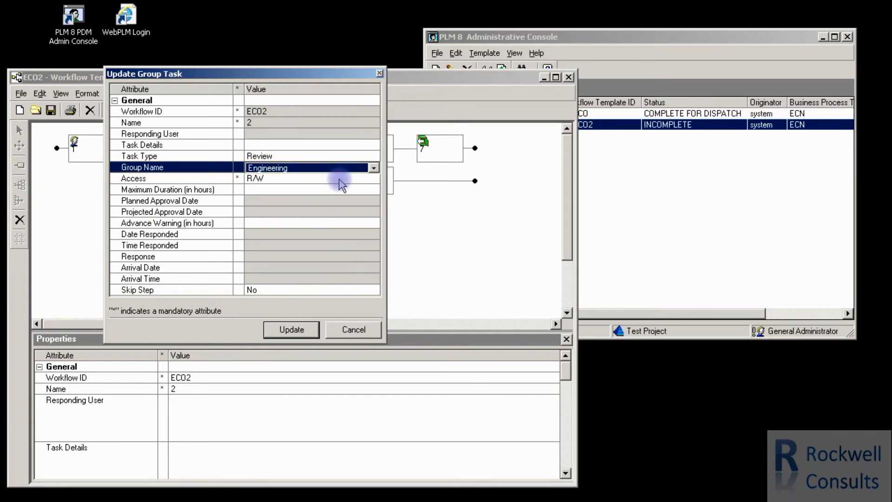
pyautogui.click(292, 330)
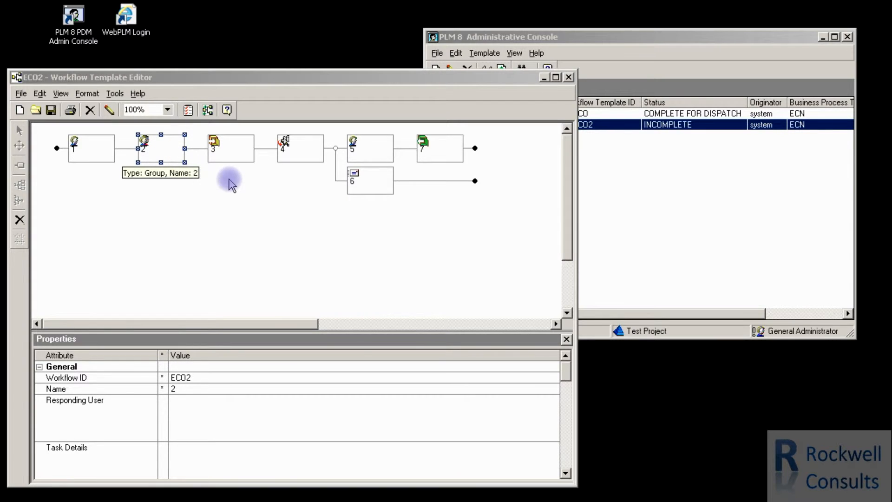
# Set step 4's Send to Production properties to 3 tree levels with company 1 added as a Standard recipient, and apply the update.
pyautogui.click(231, 149)
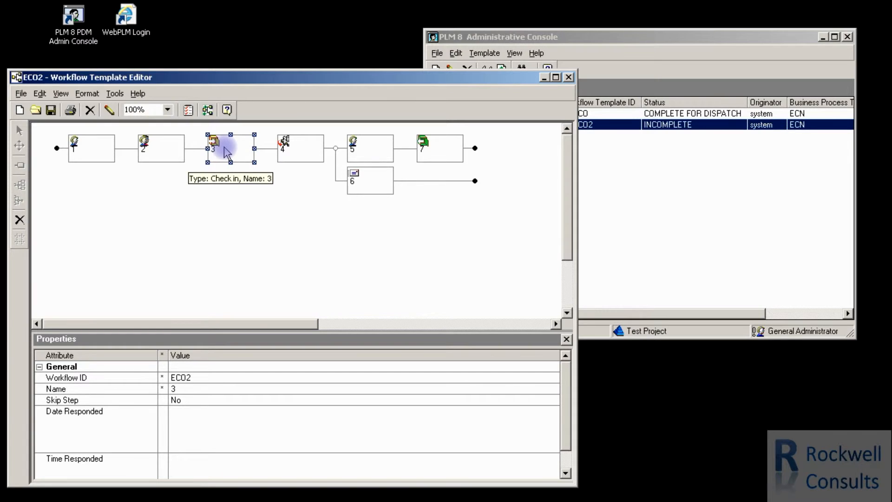
pyautogui.click(300, 148)
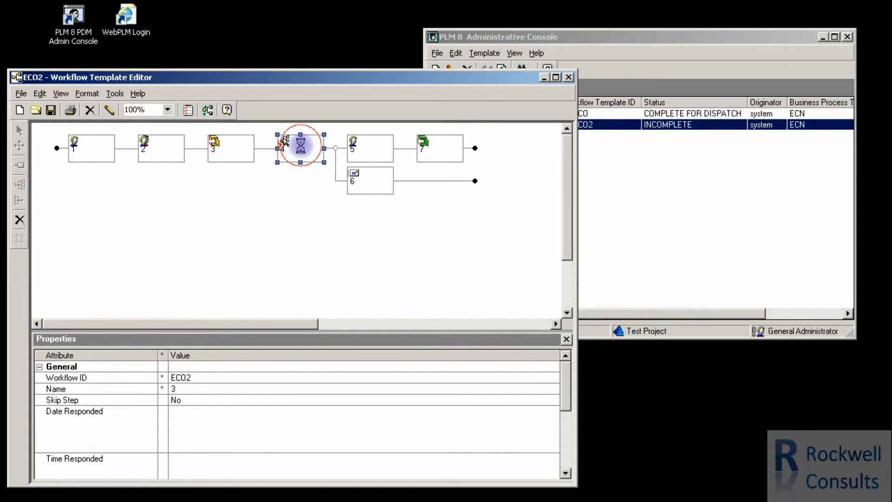
pyautogui.click(110, 110)
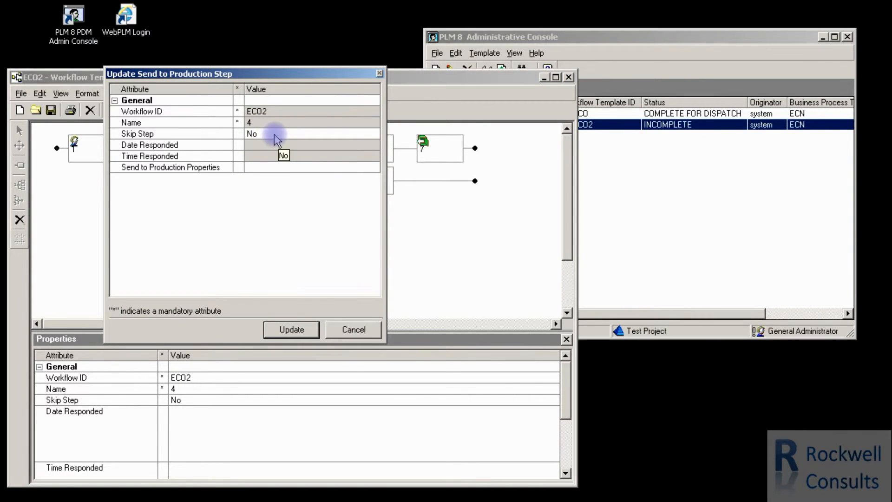
pyautogui.click(276, 168)
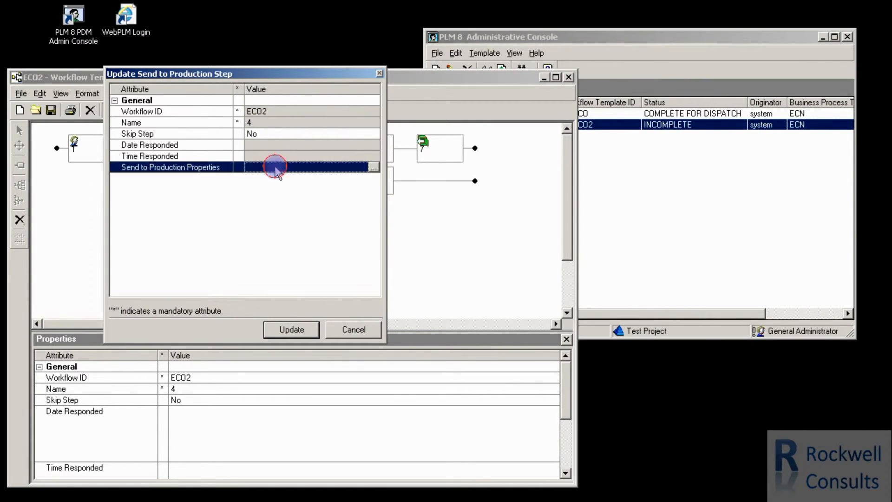
pyautogui.click(374, 168)
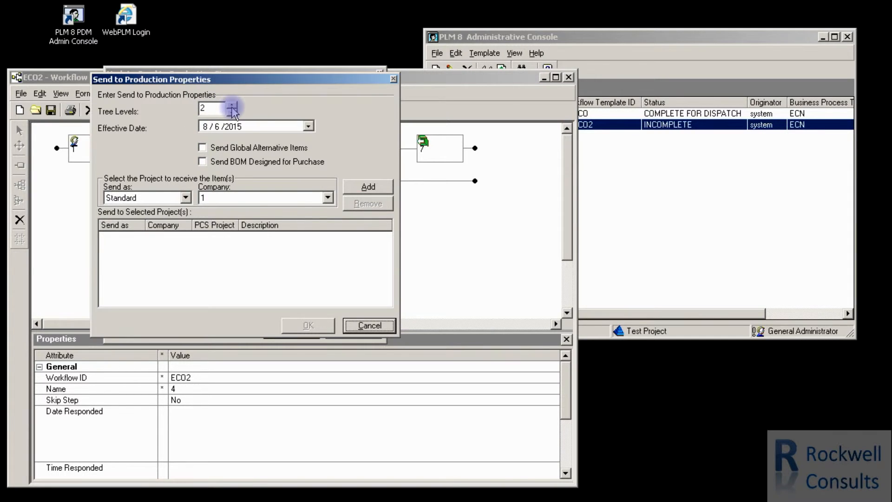
pyautogui.click(368, 187)
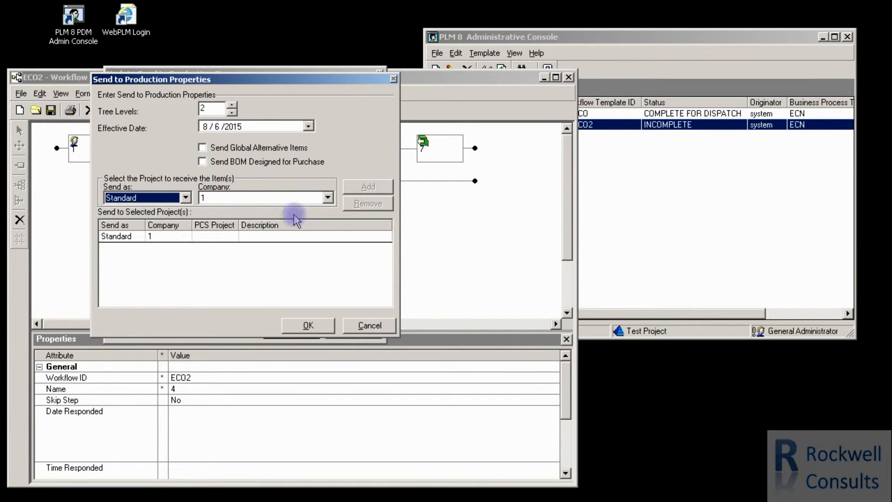
pyautogui.click(232, 105)
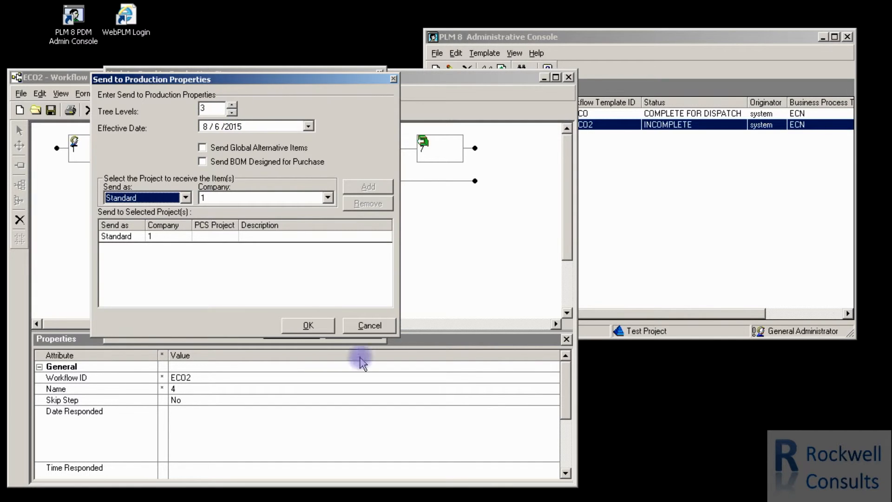
pyautogui.click(308, 325)
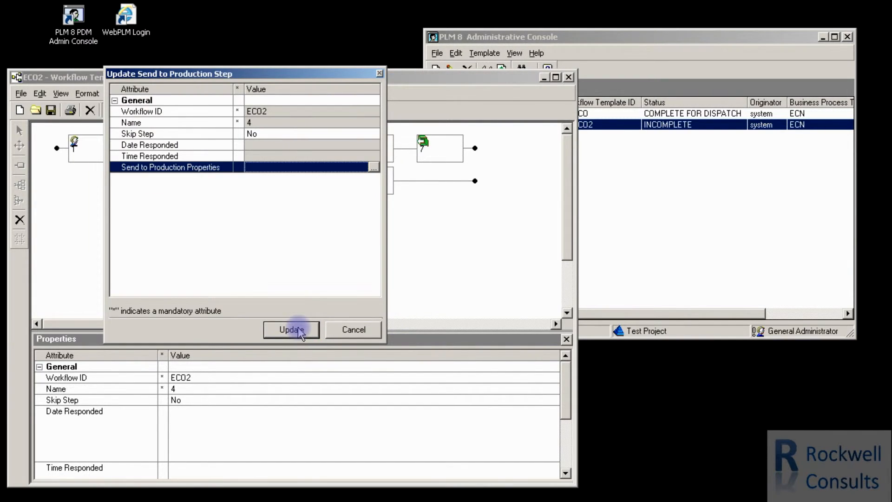
pyautogui.click(292, 330)
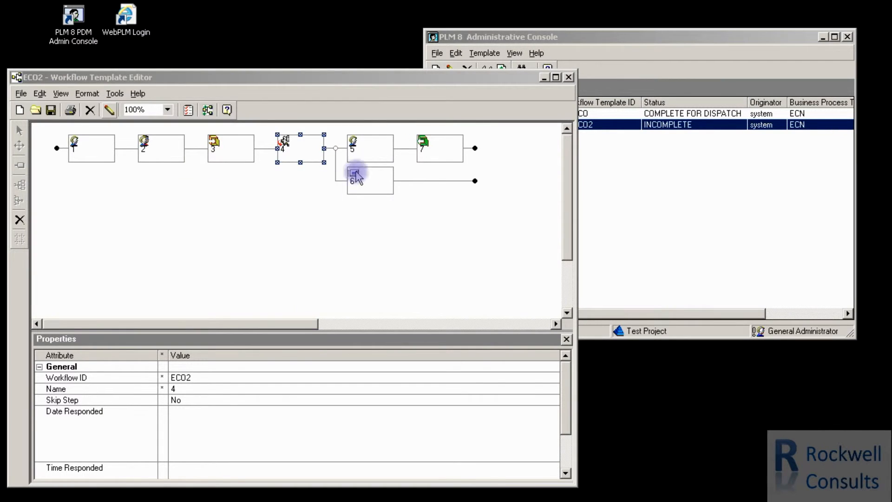
# Open user task 5 for updating and reapply it with thor kept as the assigned user.
pyautogui.click(373, 145)
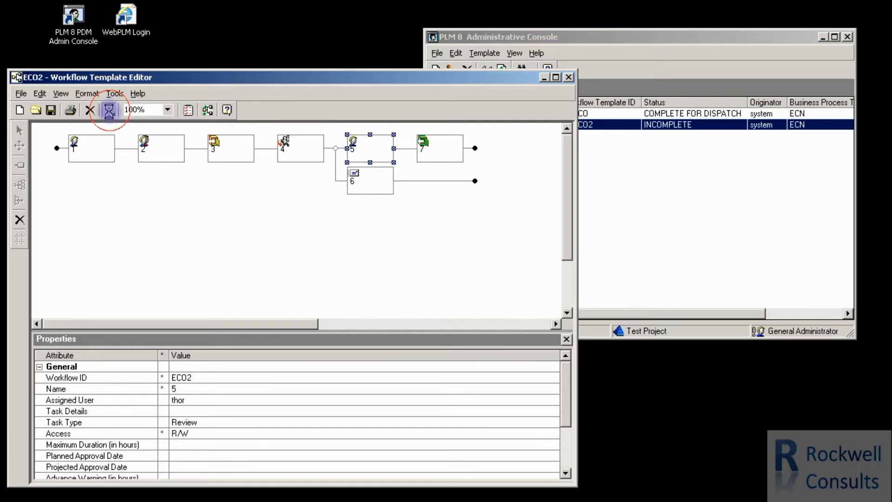
pyautogui.click(109, 110)
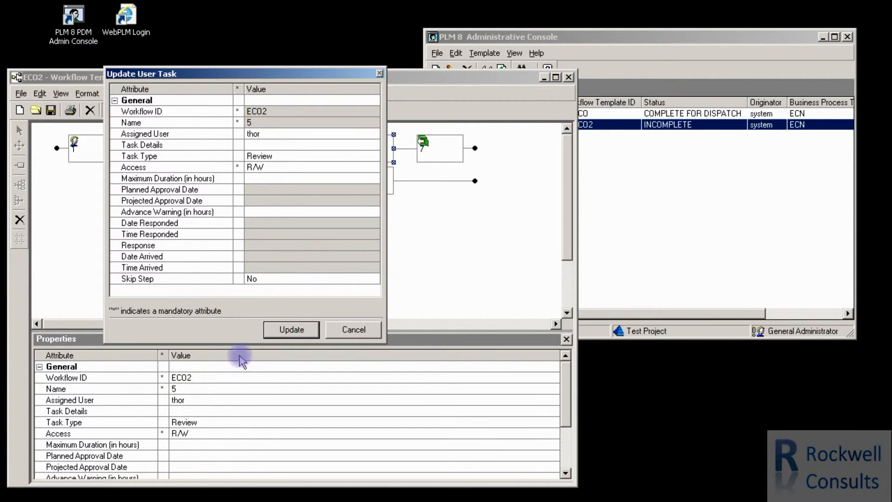
pyautogui.click(291, 329)
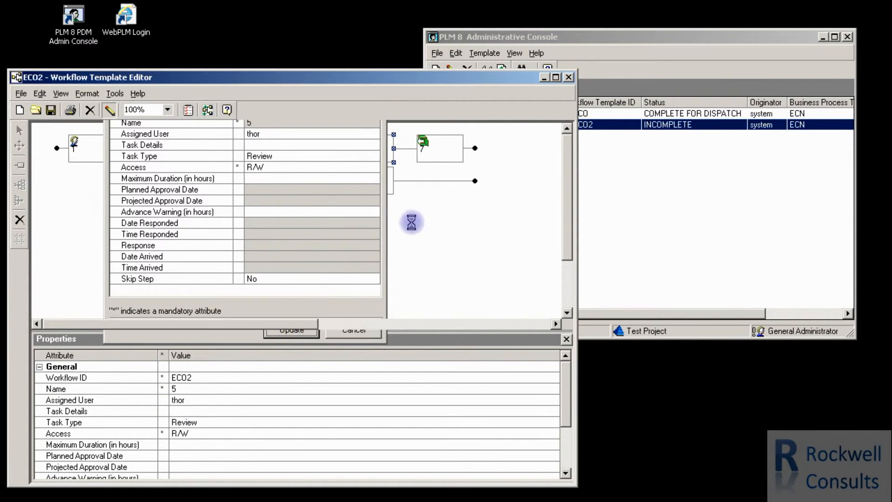
# Add the PDM user ironman as a recipient of ECO2 distribution step 6.
pyautogui.click(365, 178)
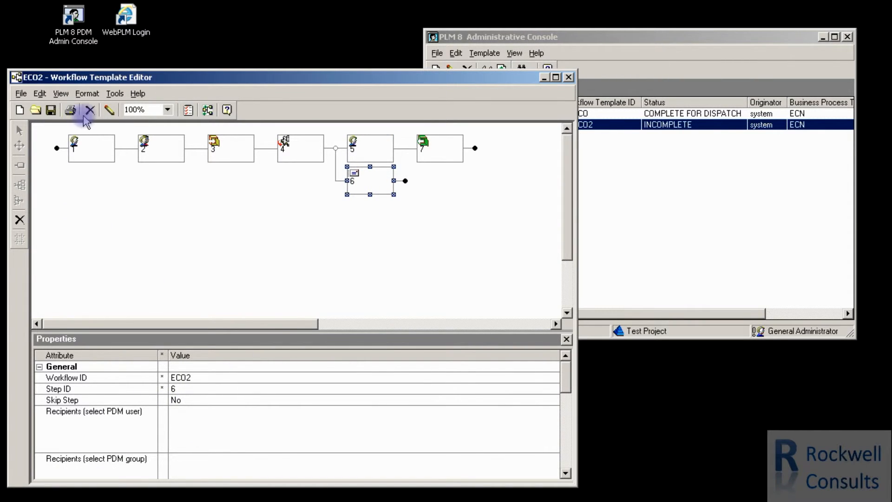
pyautogui.click(109, 110)
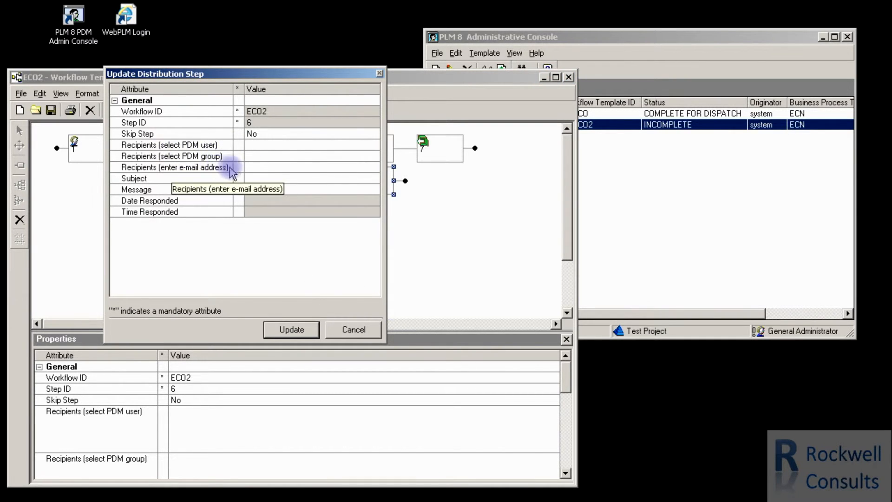
pyautogui.click(305, 145)
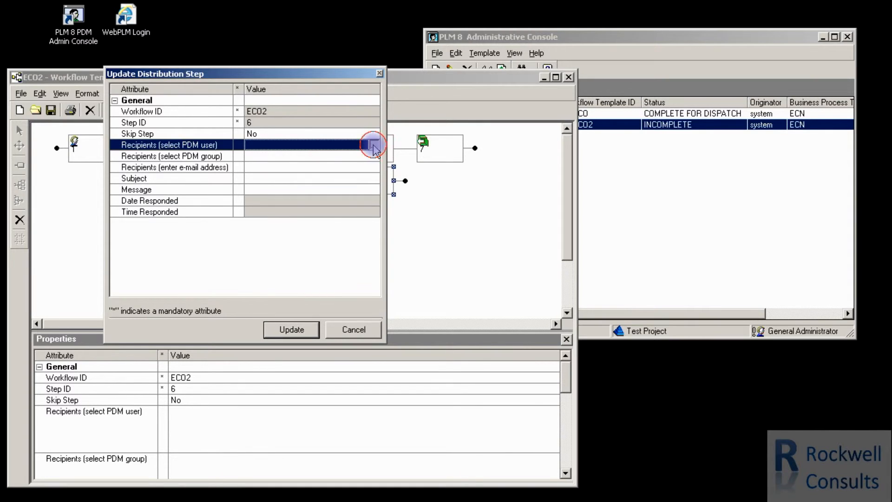
pyautogui.click(375, 146)
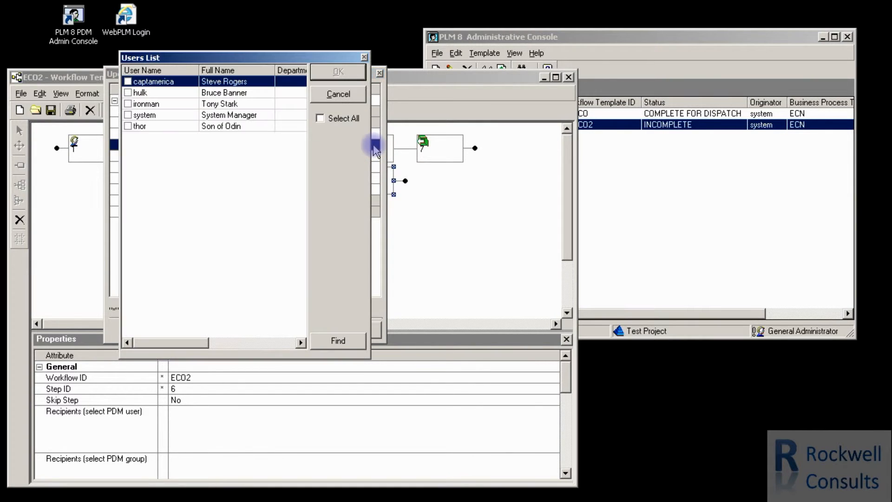
pyautogui.click(127, 104)
pyautogui.click(344, 73)
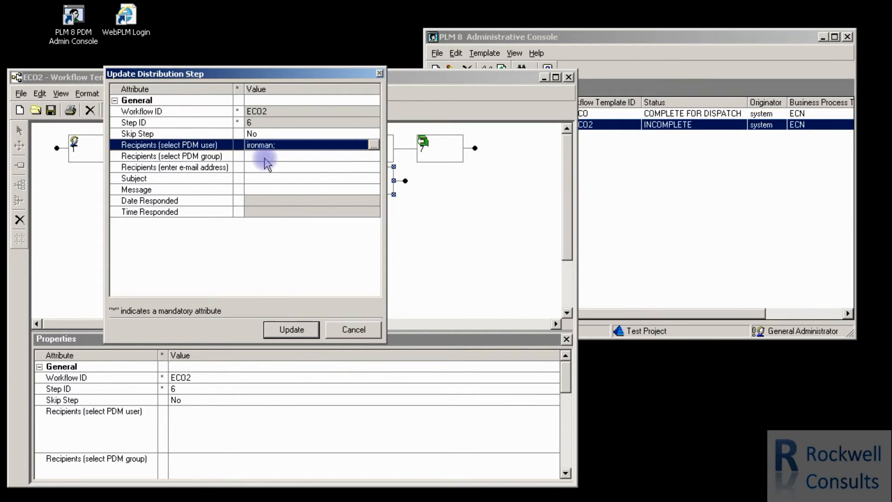
# Add the Purchasing group to the PDM group recipients of distribution step 6 and apply the update.
pyautogui.click(273, 161)
pyautogui.click(372, 157)
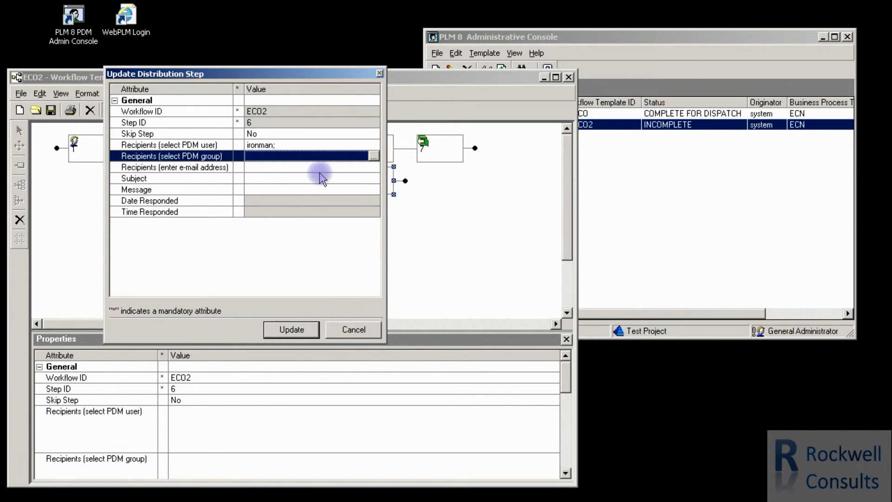
pyautogui.click(83, 93)
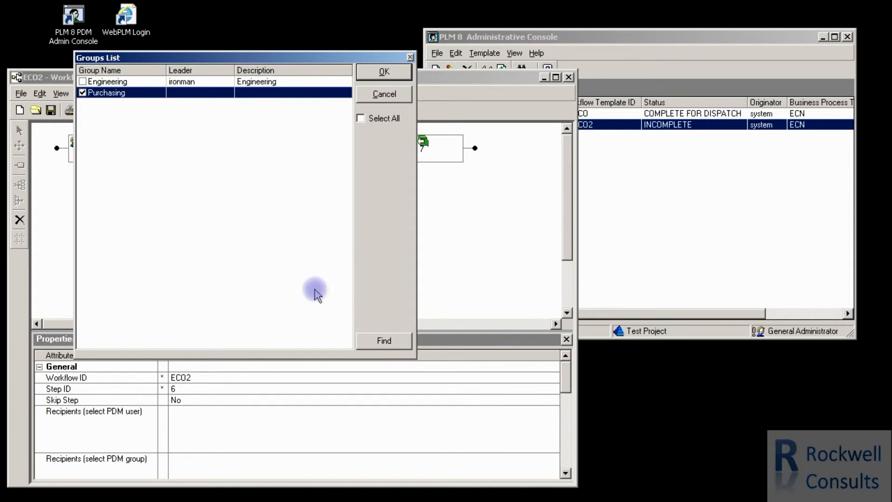
pyautogui.click(380, 72)
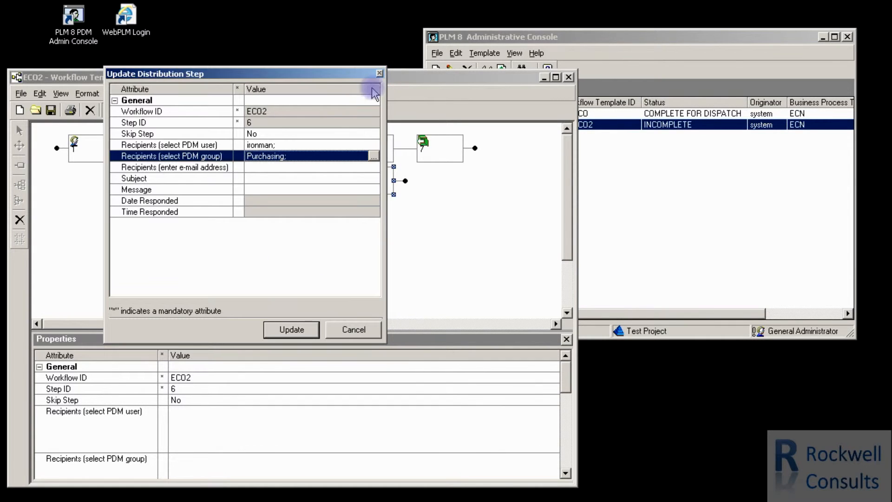
pyautogui.click(291, 330)
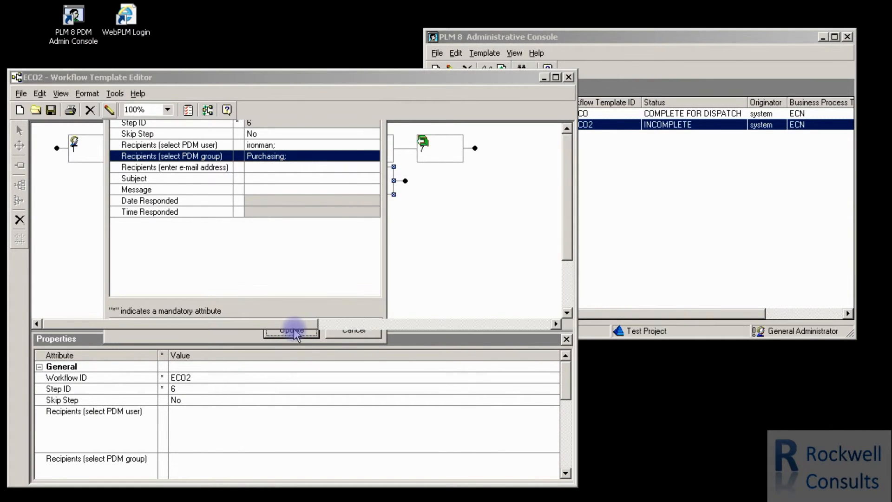
# Set the Check Out Type of ECO2 check-out step 7 to Major and apply the update.
pyautogui.click(440, 162)
pyautogui.click(92, 111)
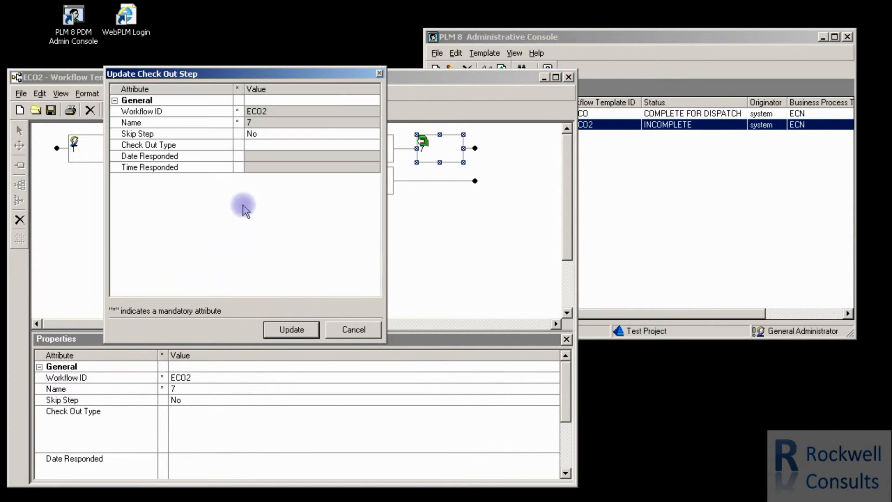
pyautogui.click(321, 145)
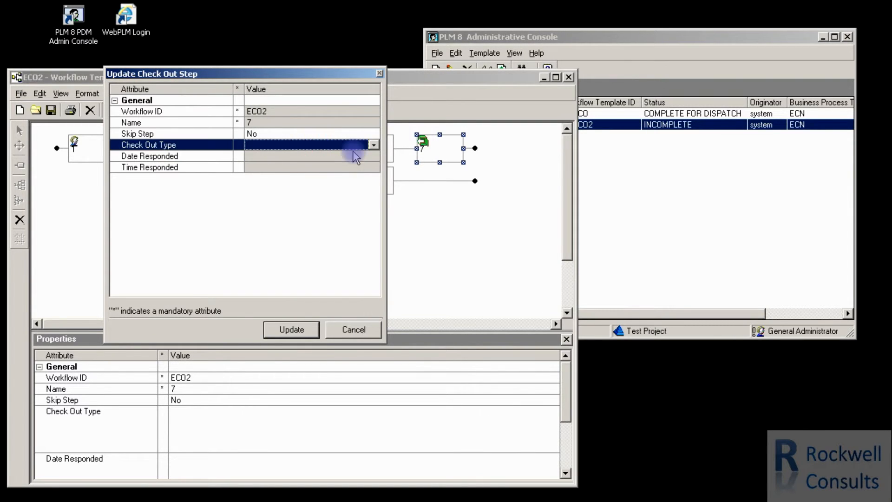
pyautogui.click(374, 146)
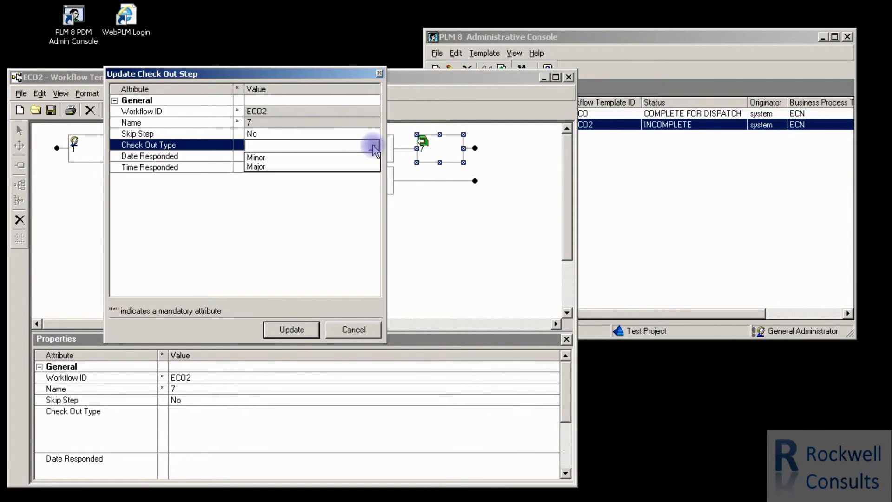
pyautogui.click(261, 168)
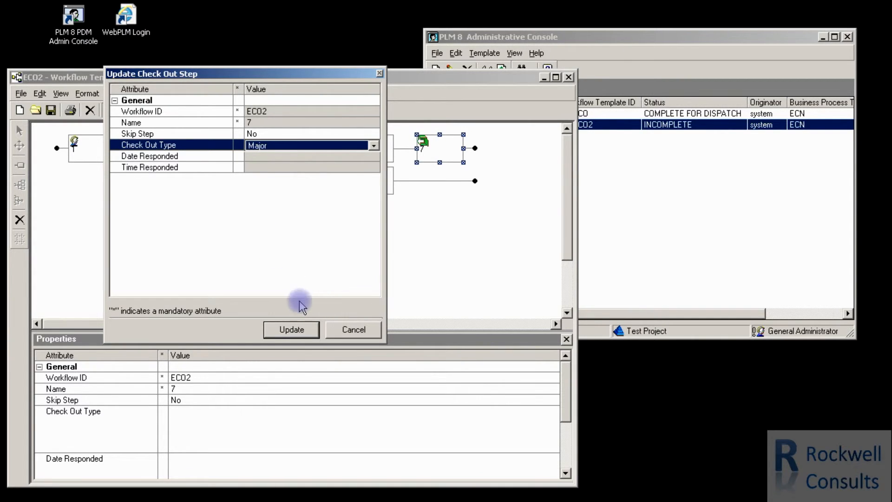
pyautogui.click(291, 331)
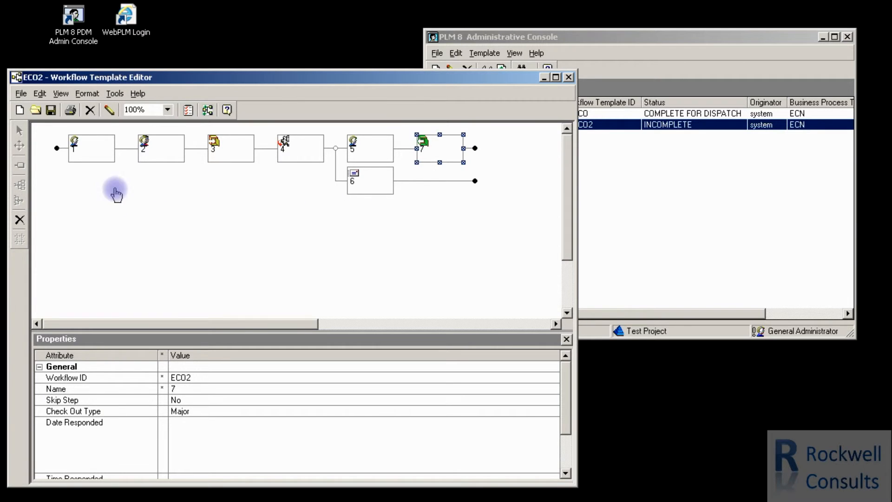
# Refresh the workflow templates list in the Administrative Console to check the status of ECO2, and return to the template editor.
pyautogui.click(620, 186)
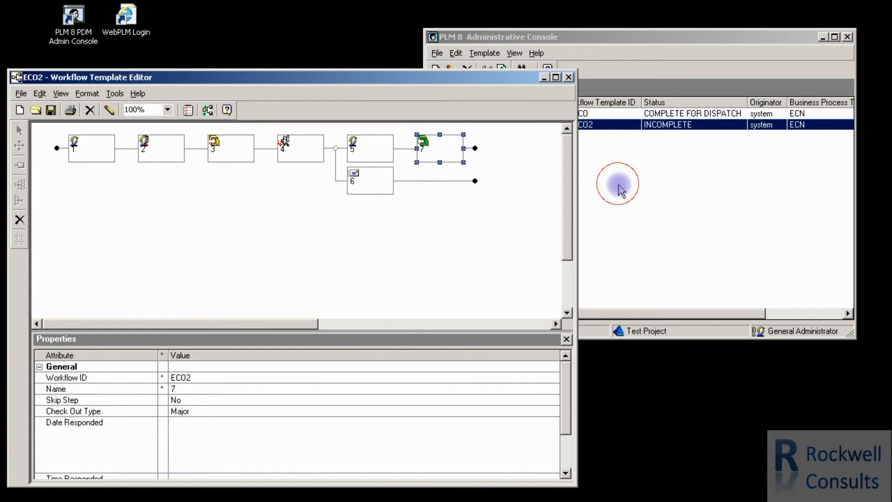
pyautogui.click(502, 71)
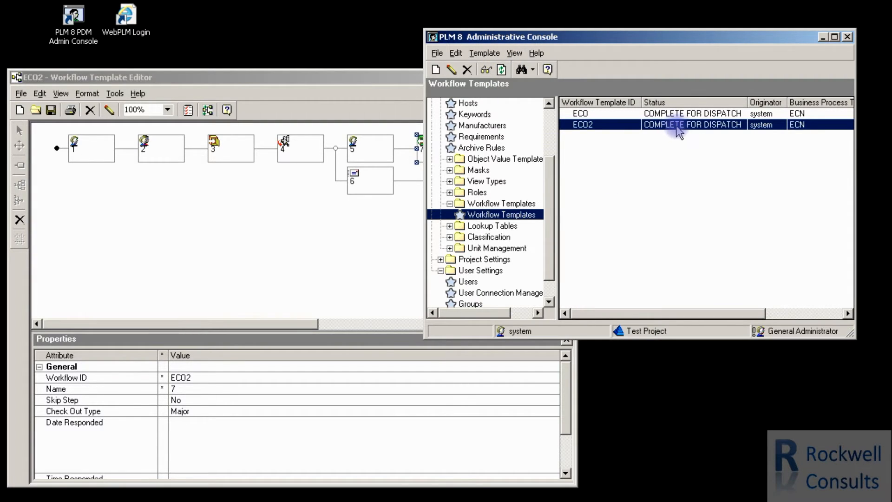
pyautogui.click(356, 238)
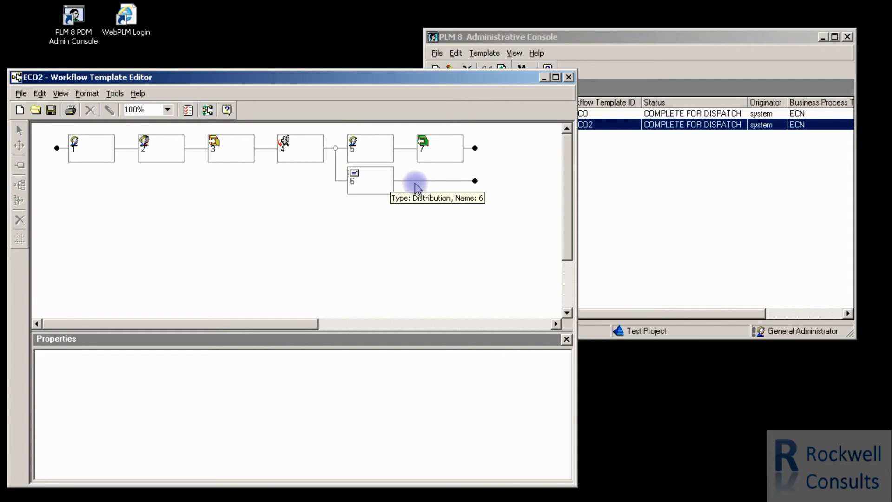
pyautogui.click(372, 183)
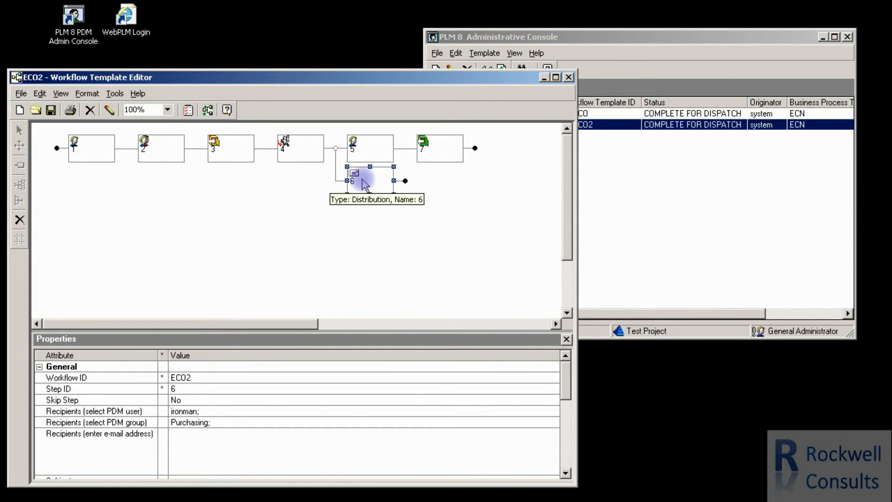
pyautogui.click(409, 153)
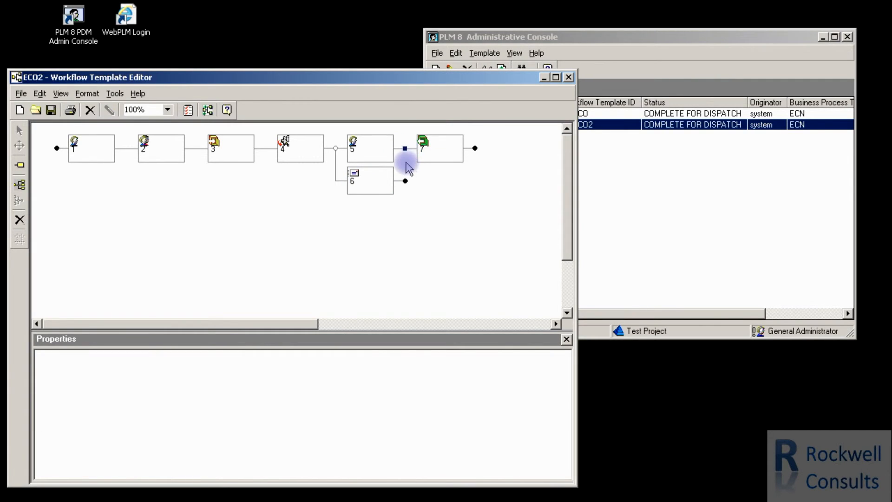
pyautogui.click(369, 183)
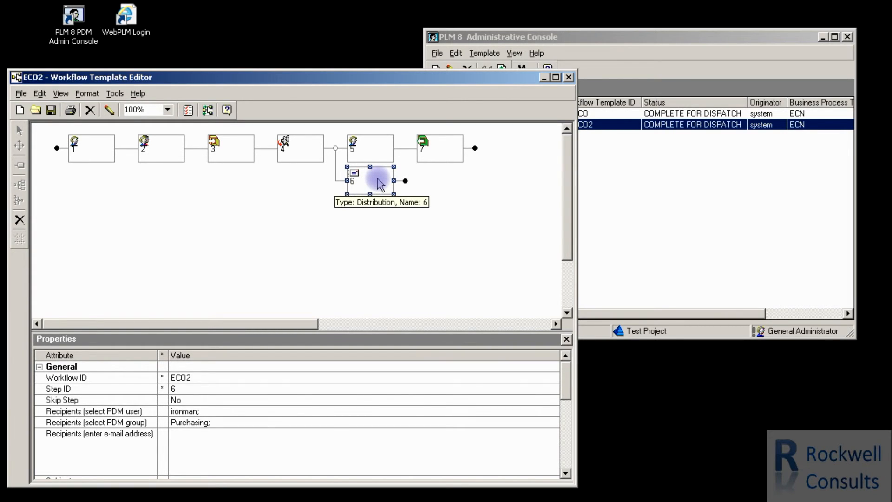
pyautogui.keyDown('shift'); pyautogui.click(437, 152); pyautogui.keyUp('shift')
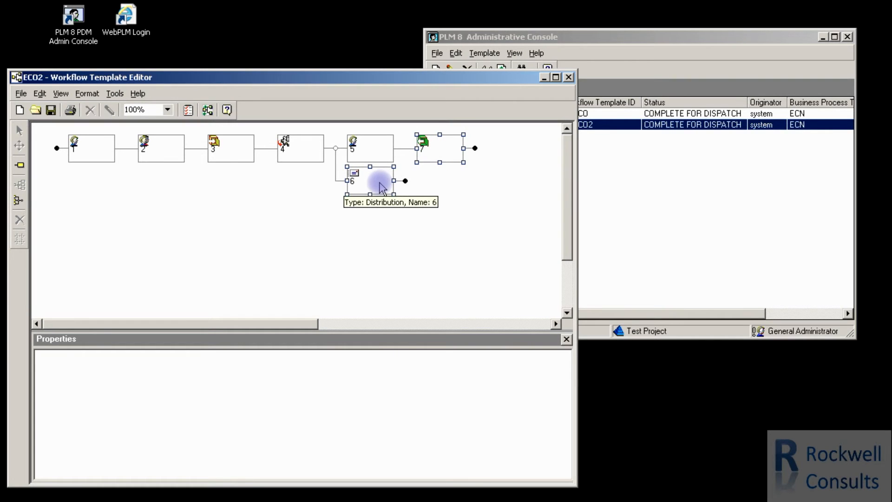
# Merge the parallel branches of user step 5 and distribution step 6 so both lead into step 7.
pyautogui.click(370, 148)
pyautogui.keyDown('ctrl'); pyautogui.click(372, 186); pyautogui.keyUp('ctrl')
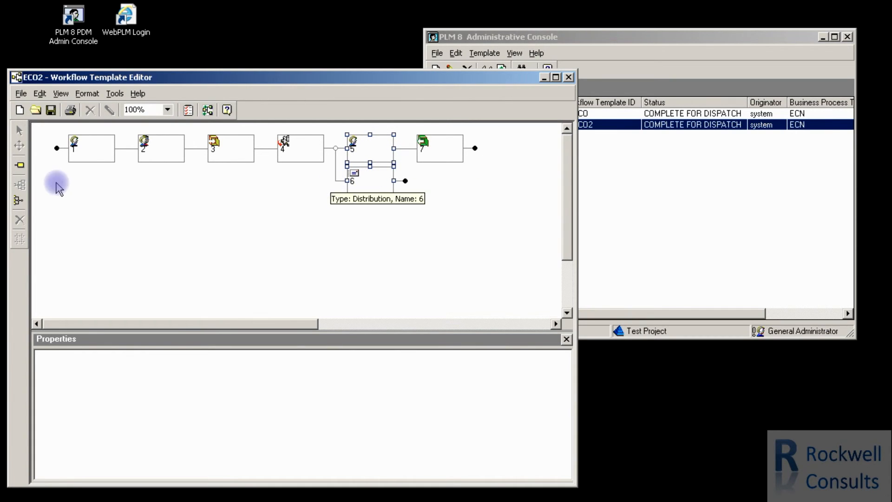
pyautogui.click(19, 200)
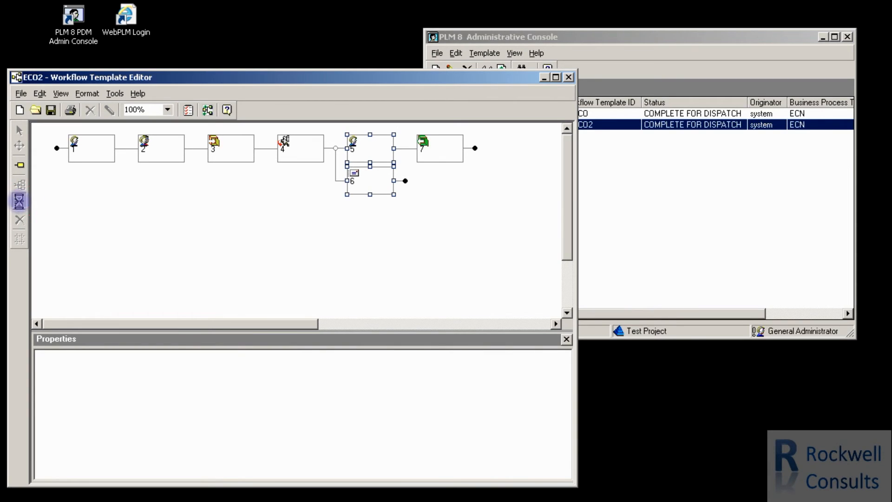
pyautogui.click(359, 203)
pyautogui.click(434, 196)
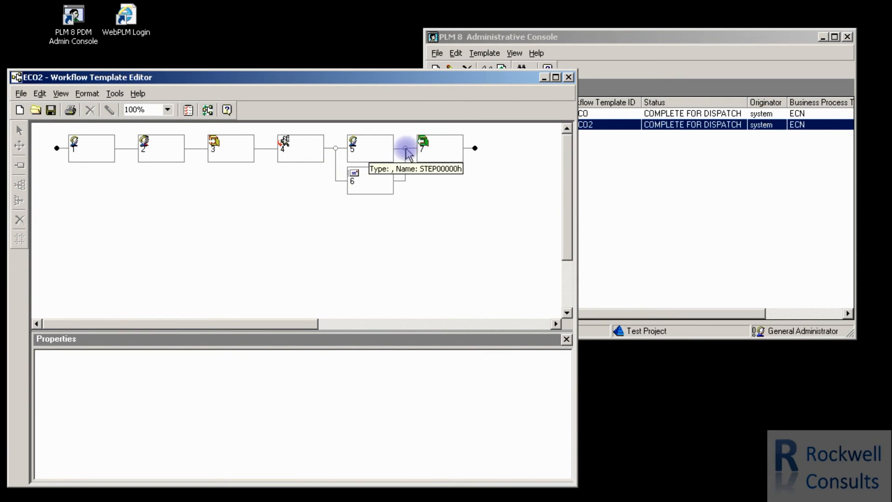
# Refresh the workflow templates list to recheck the ECO2 status after merging the branches, and return to the template editor.
pyautogui.click(651, 163)
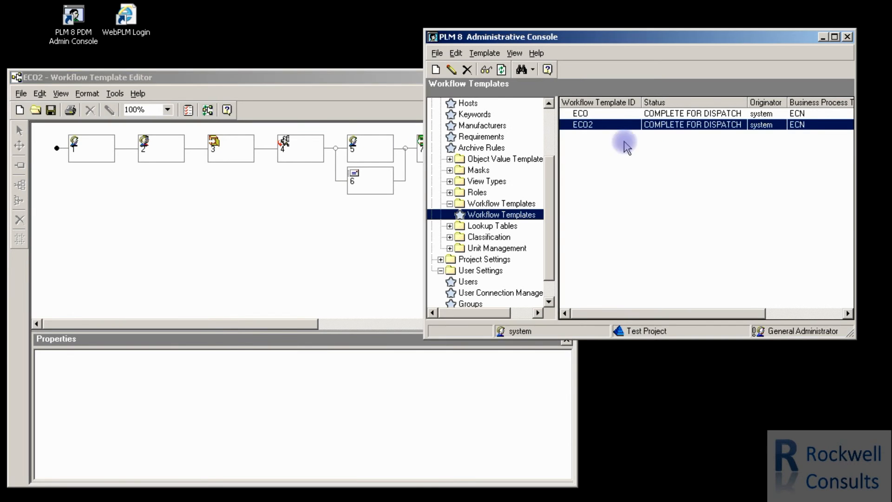
pyautogui.click(502, 70)
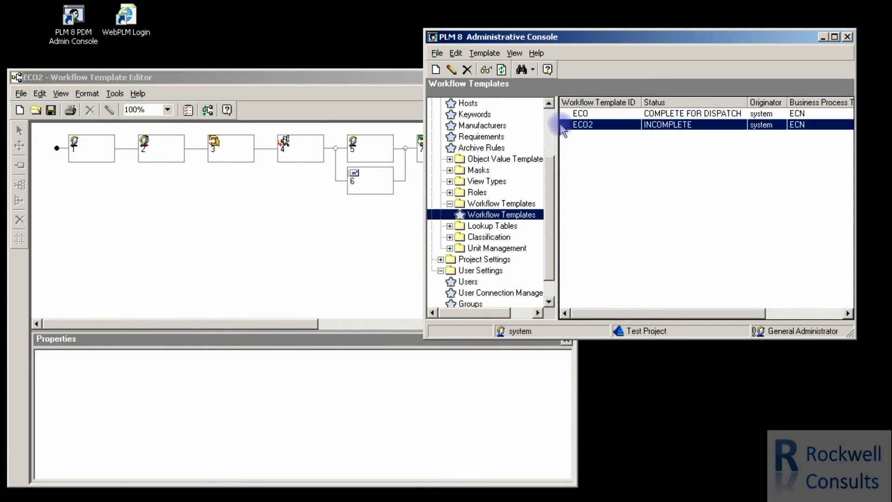
pyautogui.click(360, 217)
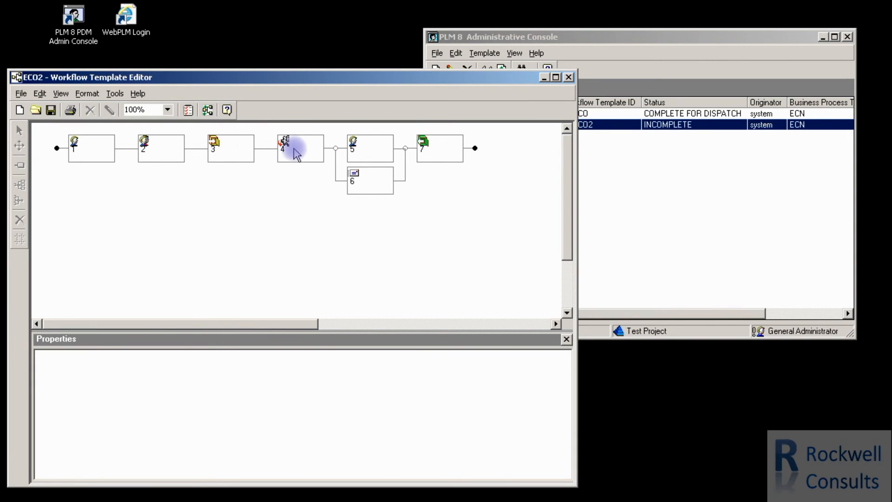
# Replace ironman with hulk as the PDM user recipient of distribution step 6 and apply the update.
pyautogui.click(441, 153)
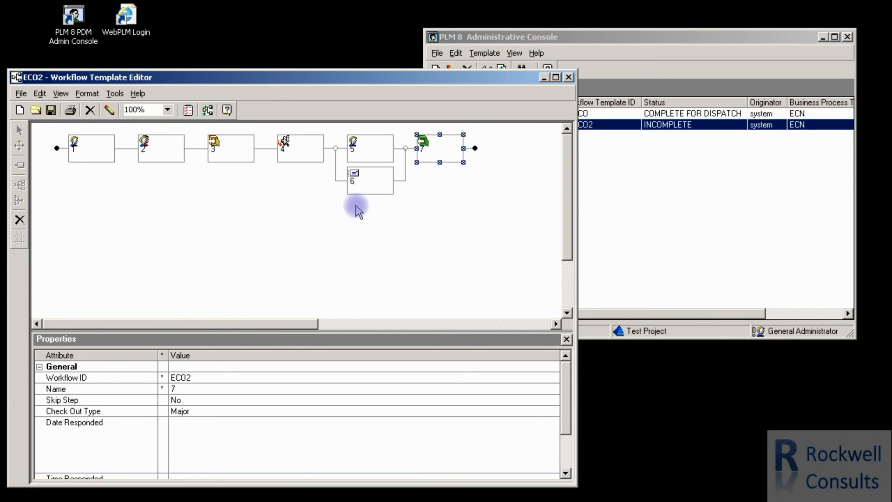
pyautogui.click(372, 184)
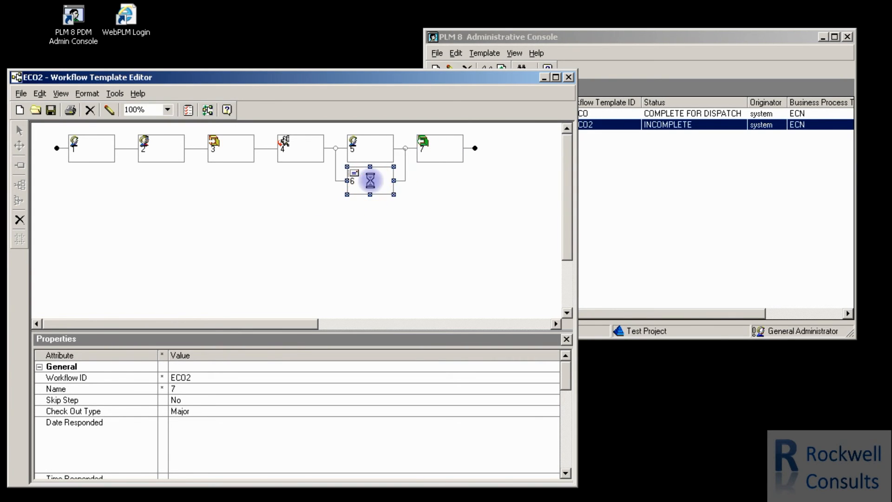
pyautogui.click(112, 109)
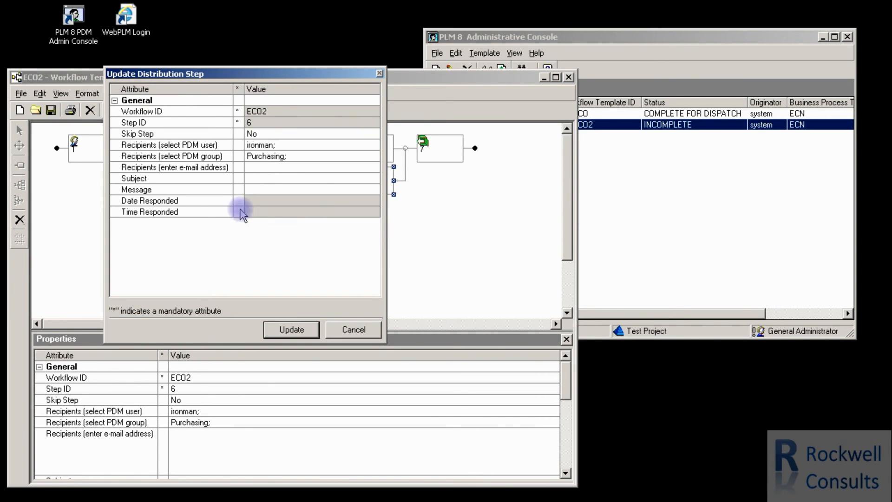
pyautogui.click(313, 145)
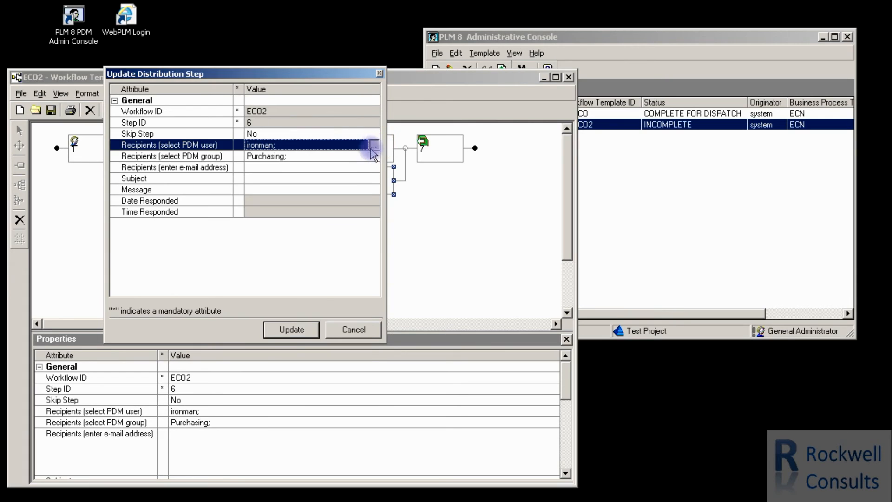
pyautogui.click(374, 145)
pyautogui.click(128, 92)
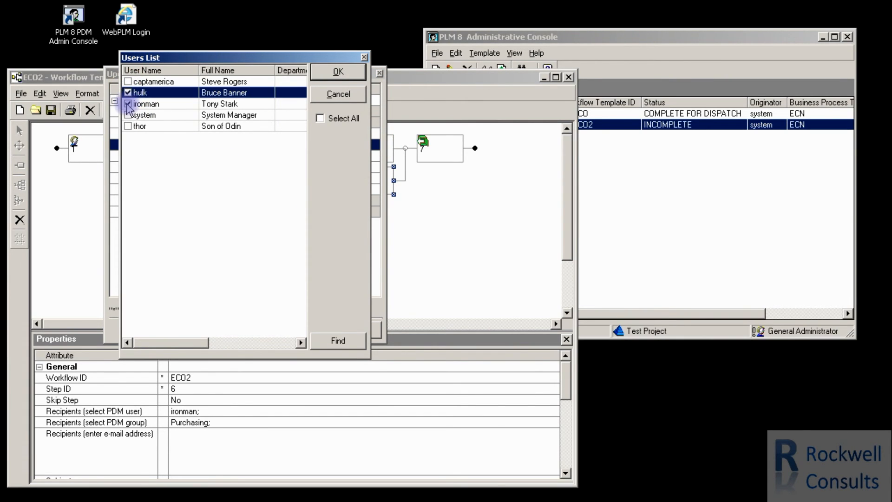
pyautogui.click(128, 104)
pyautogui.click(344, 72)
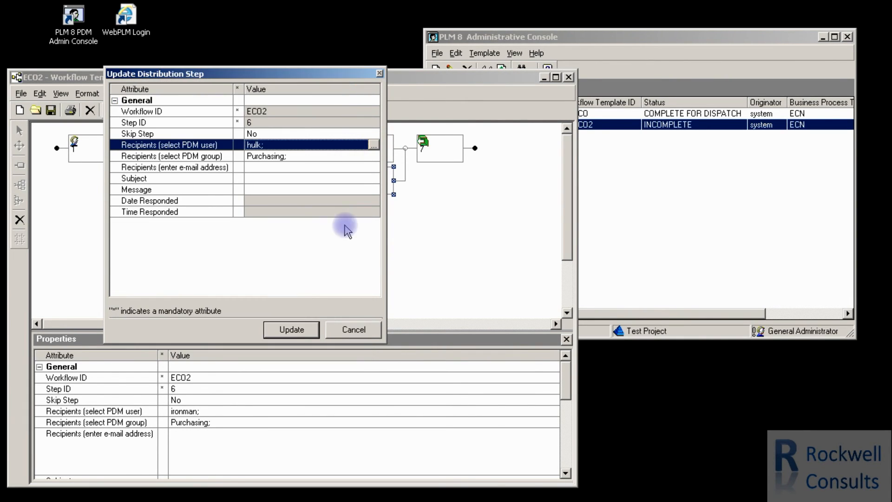
pyautogui.click(292, 329)
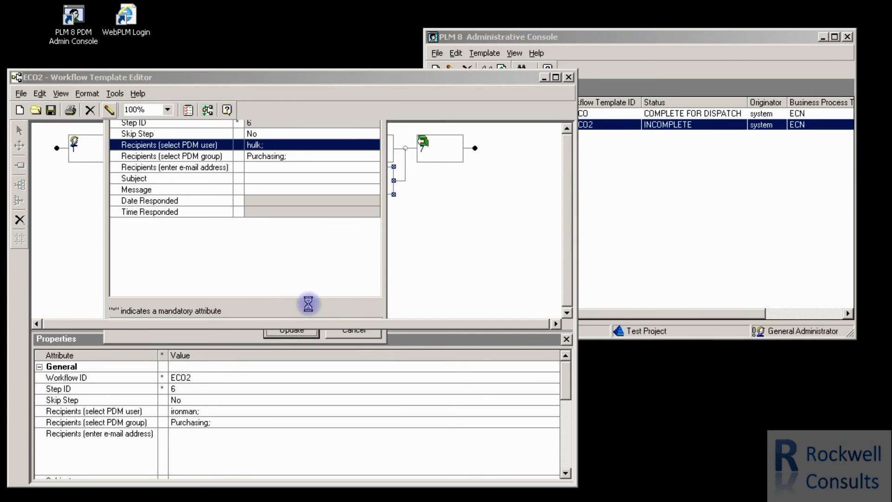
# Refresh the workflow templates list to check the ECO2 status after the recipient change, and return to the template editor.
pyautogui.click(636, 150)
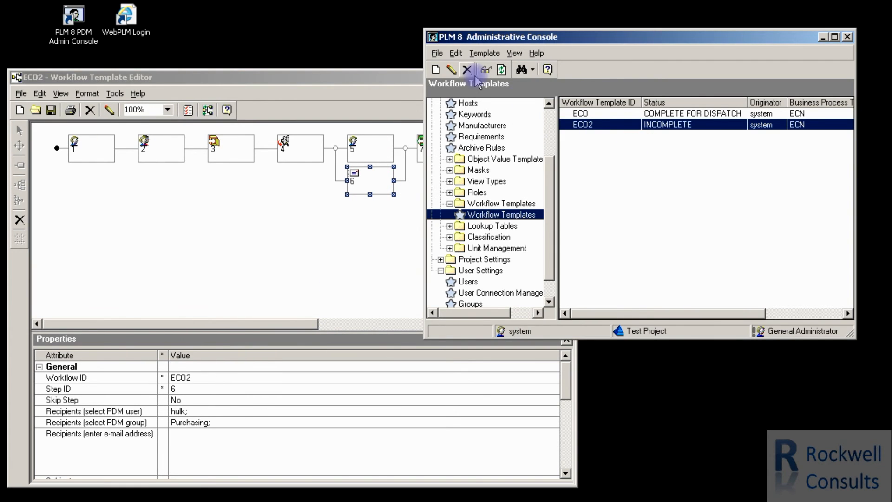
pyautogui.click(502, 72)
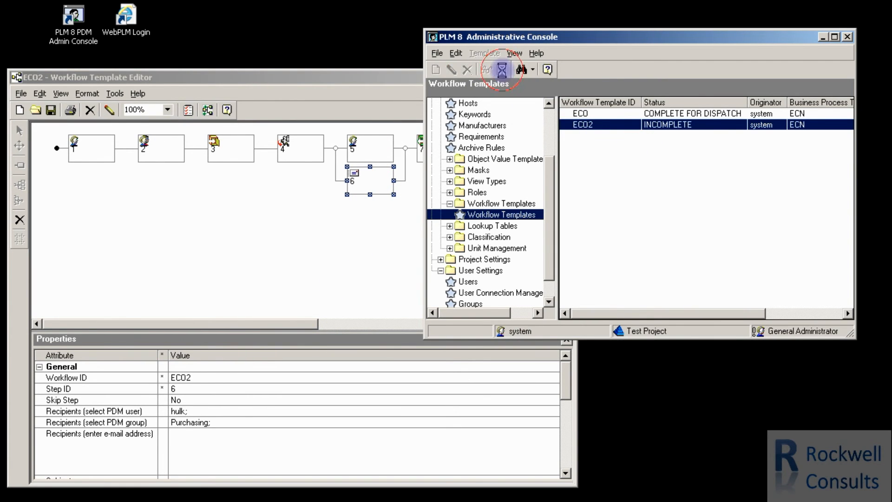
pyautogui.click(344, 226)
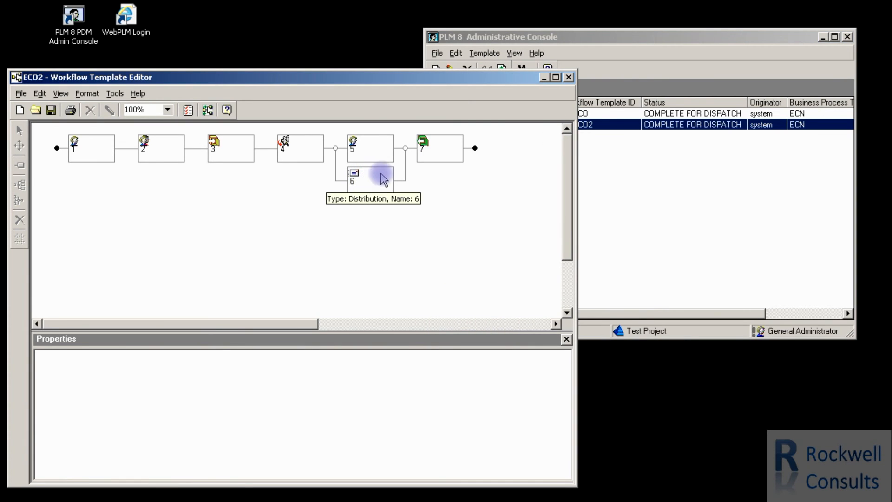